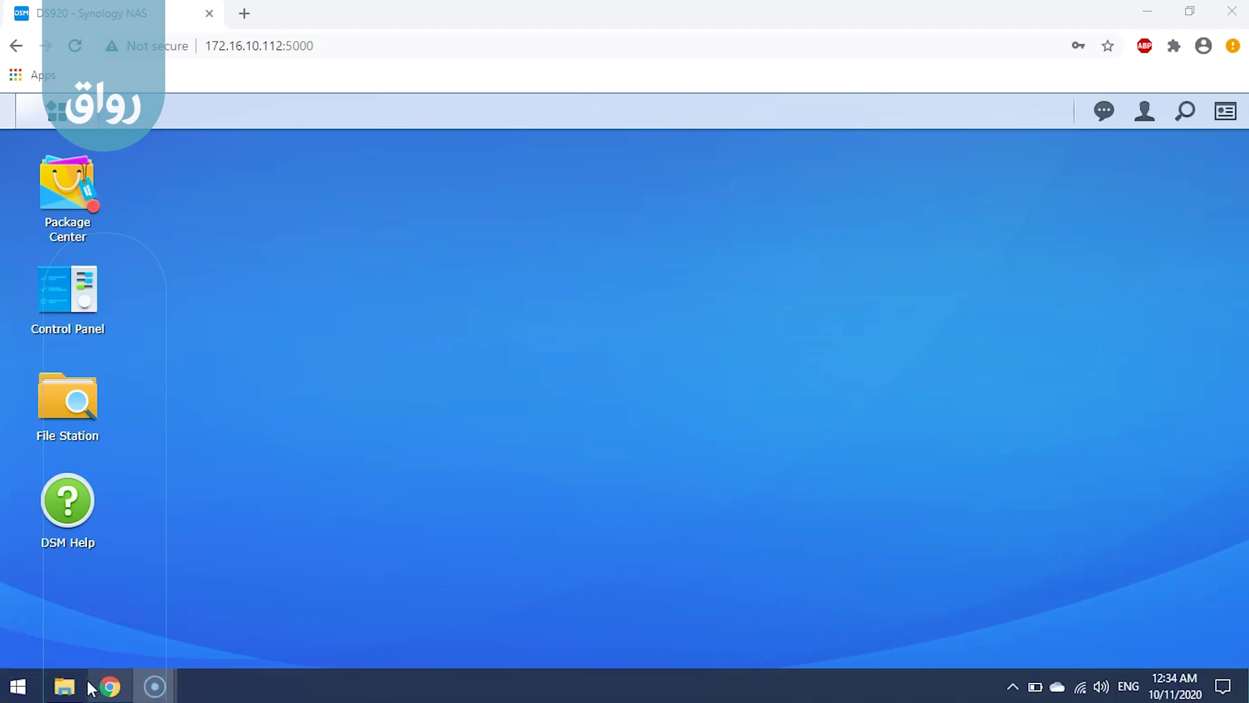
Check the local drives listed under This PC in File Explorer, and return to the NAS desktop in Chrome
{"action": "left_click", "coordinate": [67, 687]}
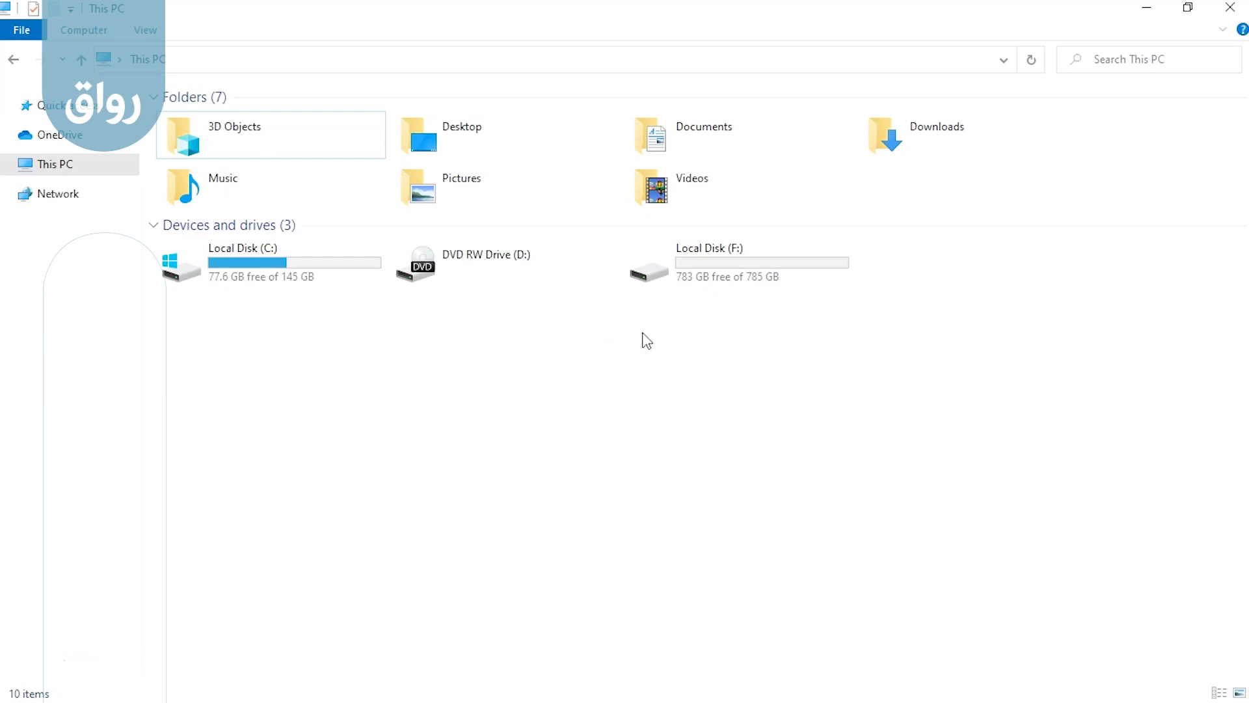
{"action": "mouse_move", "coordinate": [208, 696]}
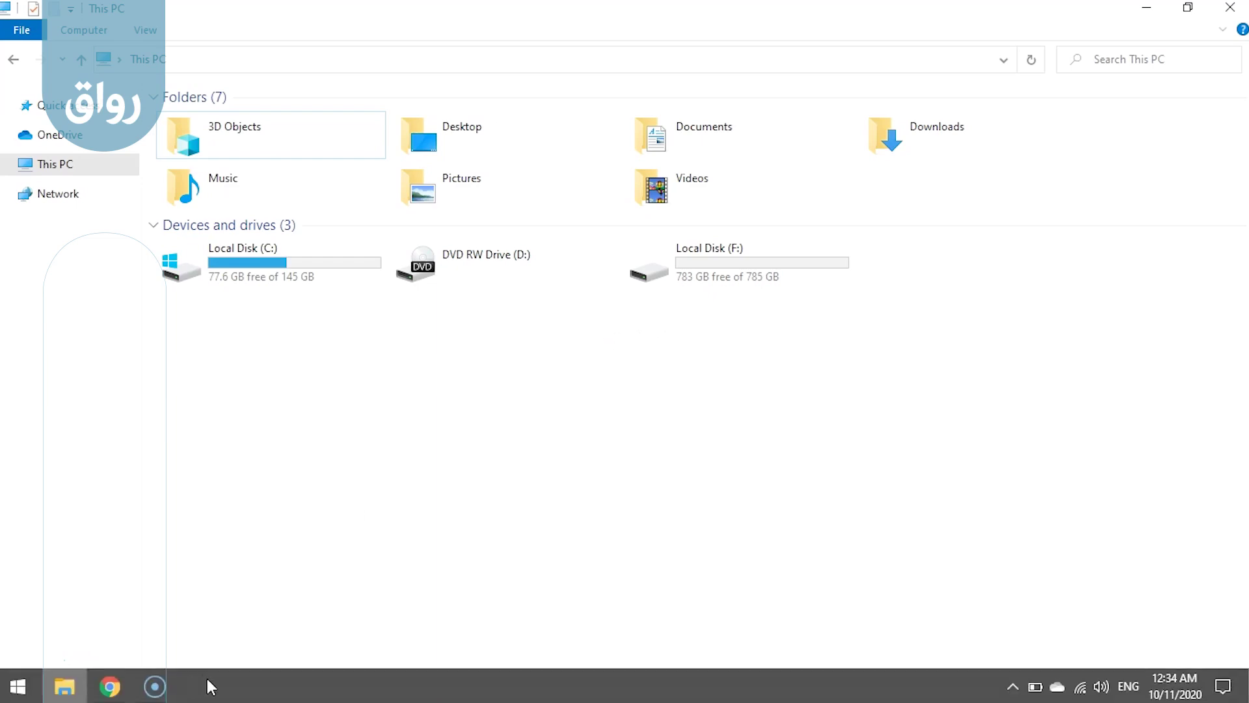
{"action": "left_click", "coordinate": [110, 684]}
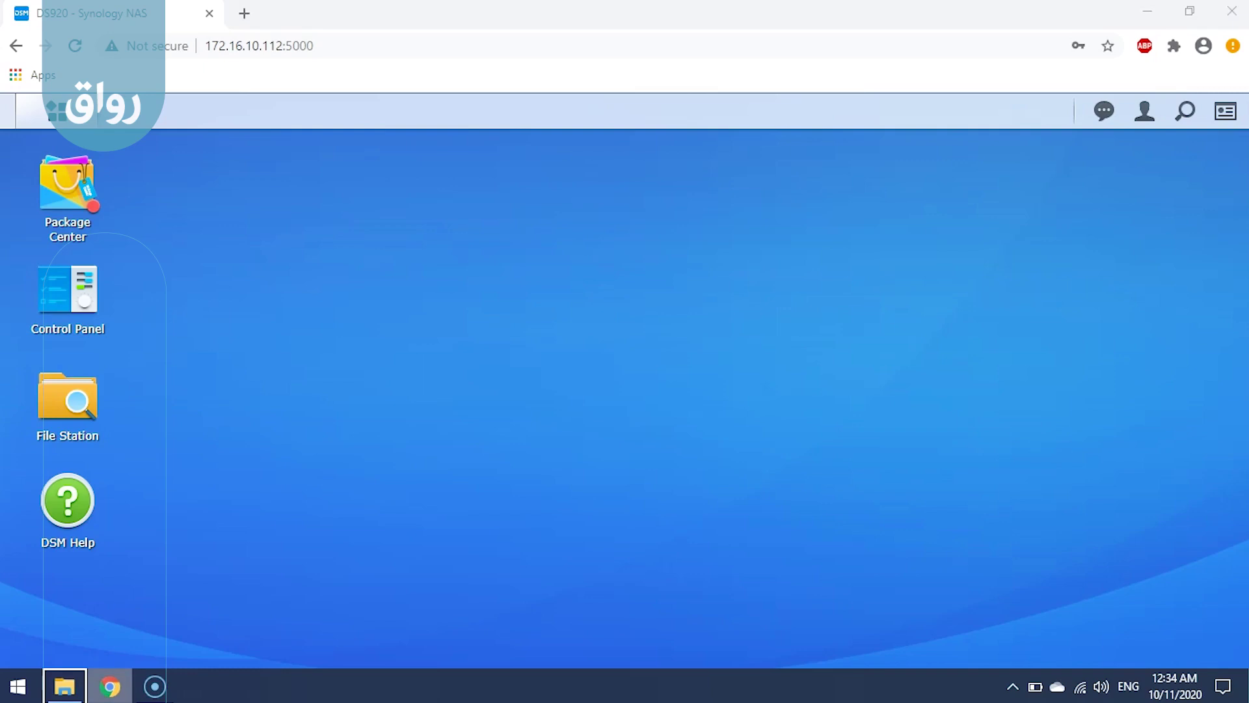
{"action": "right_click", "coordinate": [111, 685]}
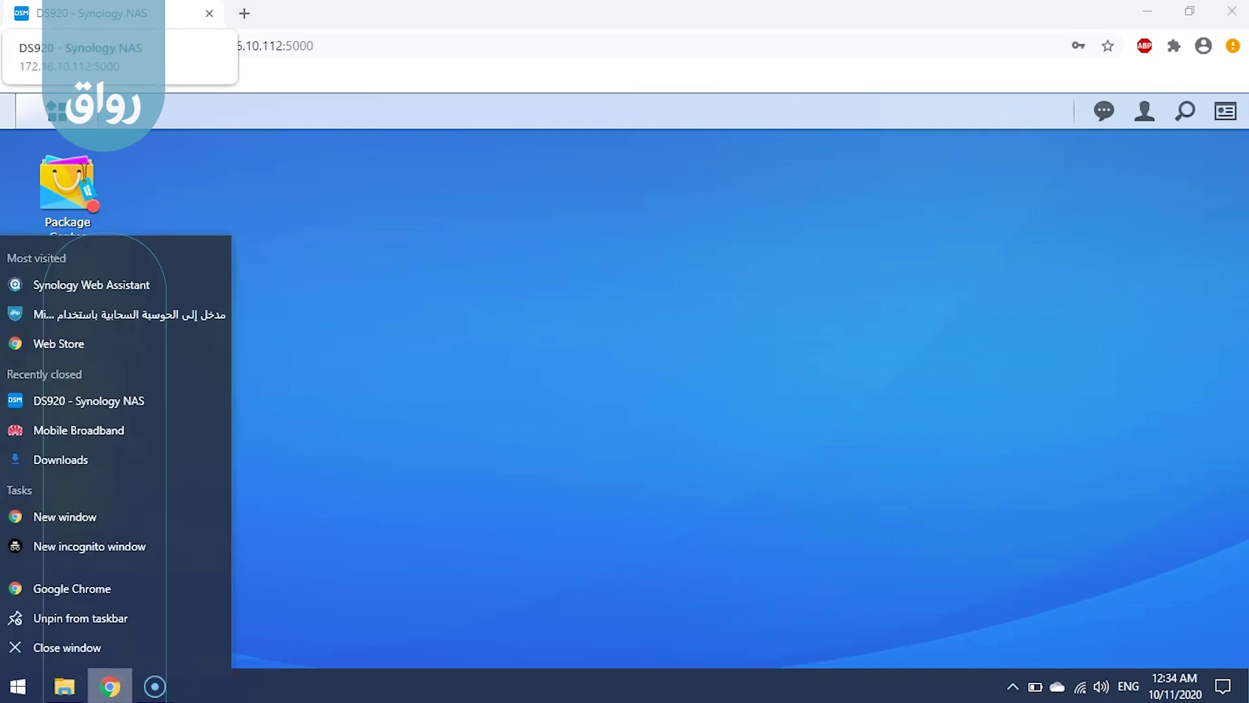
{"action": "left_click", "coordinate": [371, 250]}
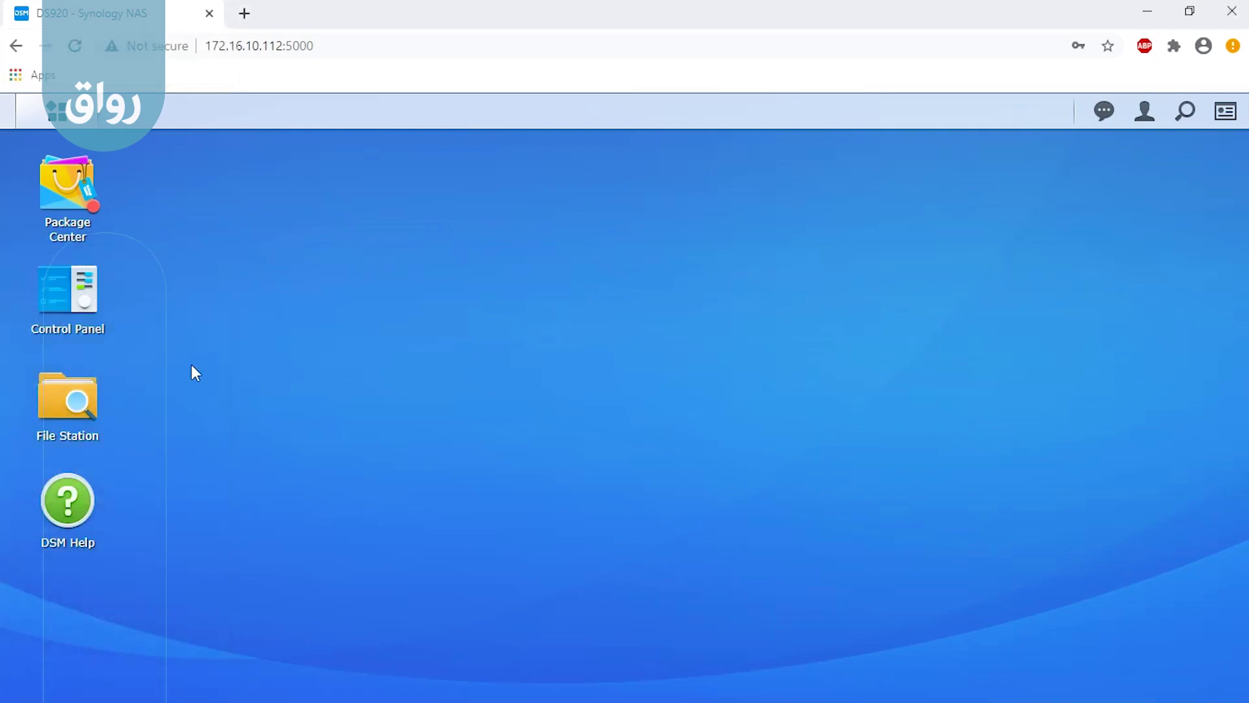
Open File Station and accept its offer to create a shared folder, starting the Shared Folder Creation Wizard
{"action": "left_click", "coordinate": [82, 404]}
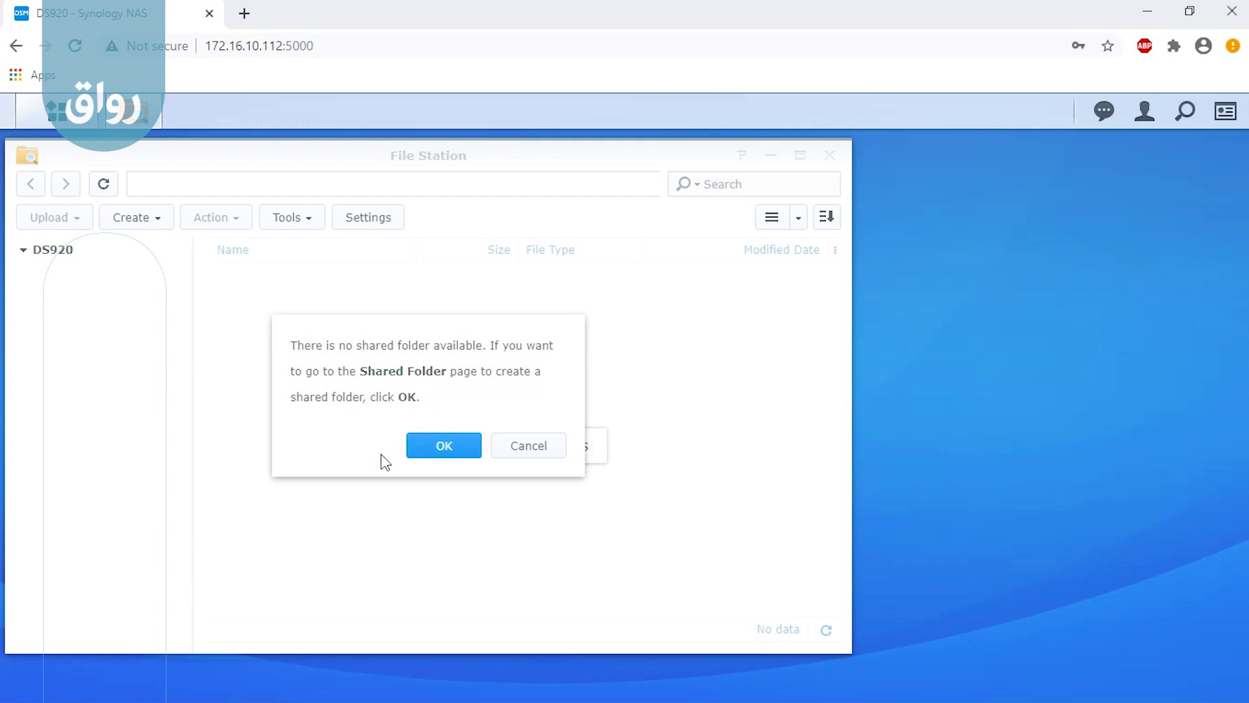
{"action": "left_click", "coordinate": [435, 453]}
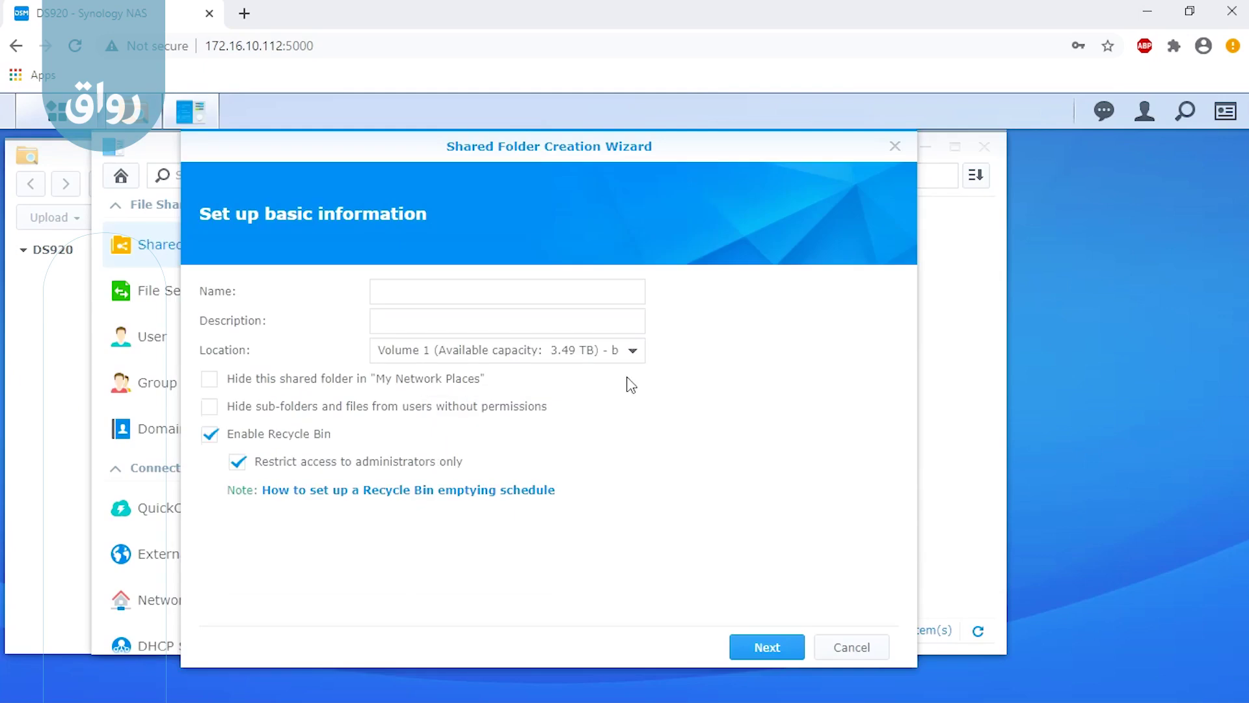
{"action": "left_click_drag", "start_coordinate": [423, 156], "coordinate": [473, 150]}
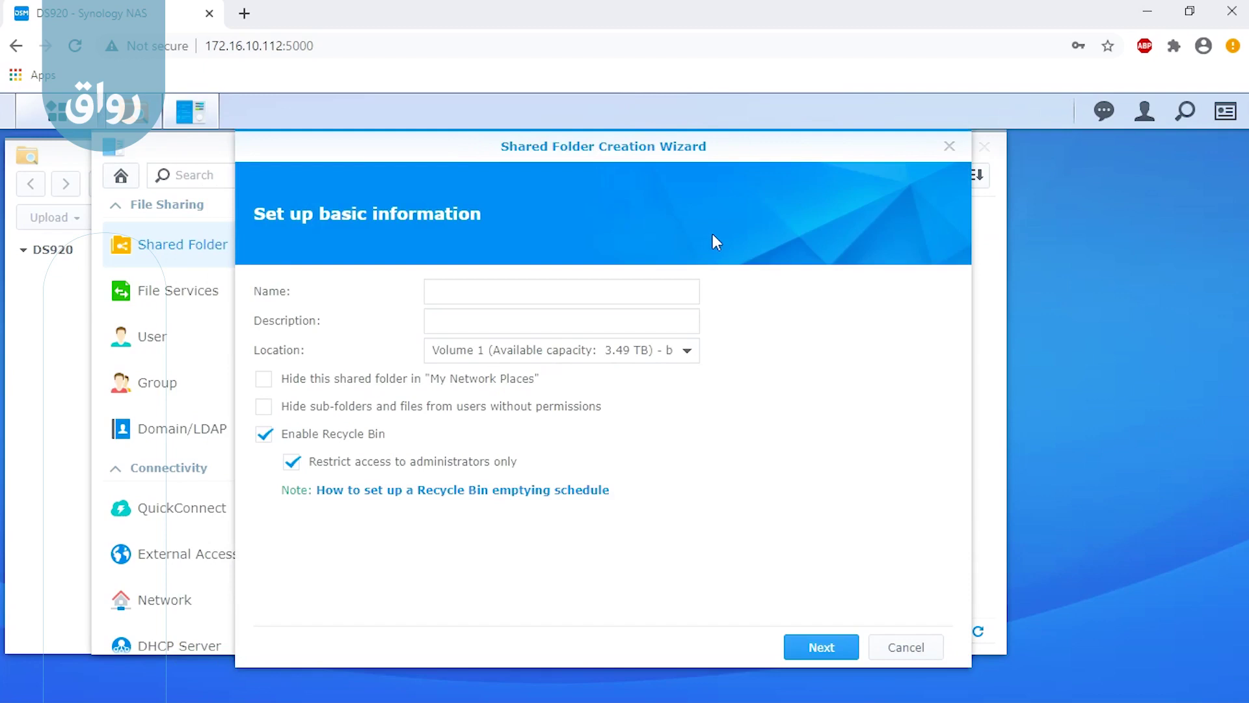
Name the new shared folder shared_folder, leave its description blank, and choose Volume 1 as the location
{"action": "left_click", "coordinate": [551, 289]}
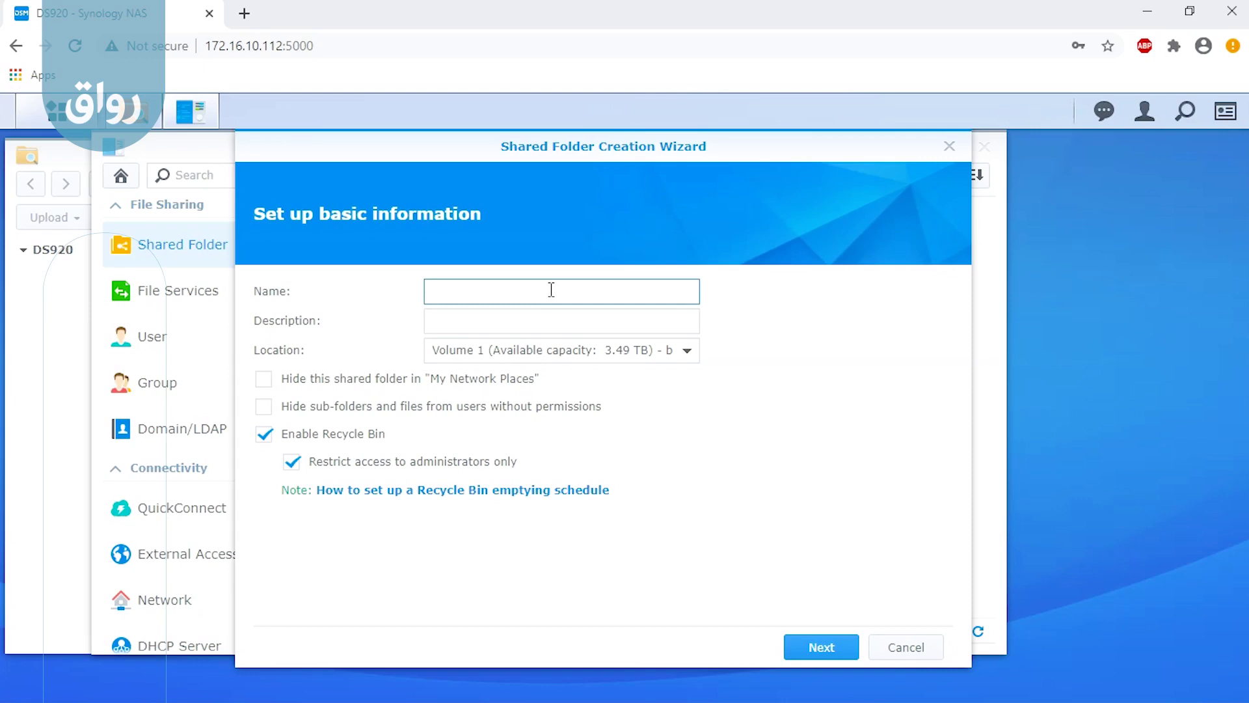
{"action": "type", "text": "shared_folder"}
{"action": "left_click", "coordinate": [484, 322]}
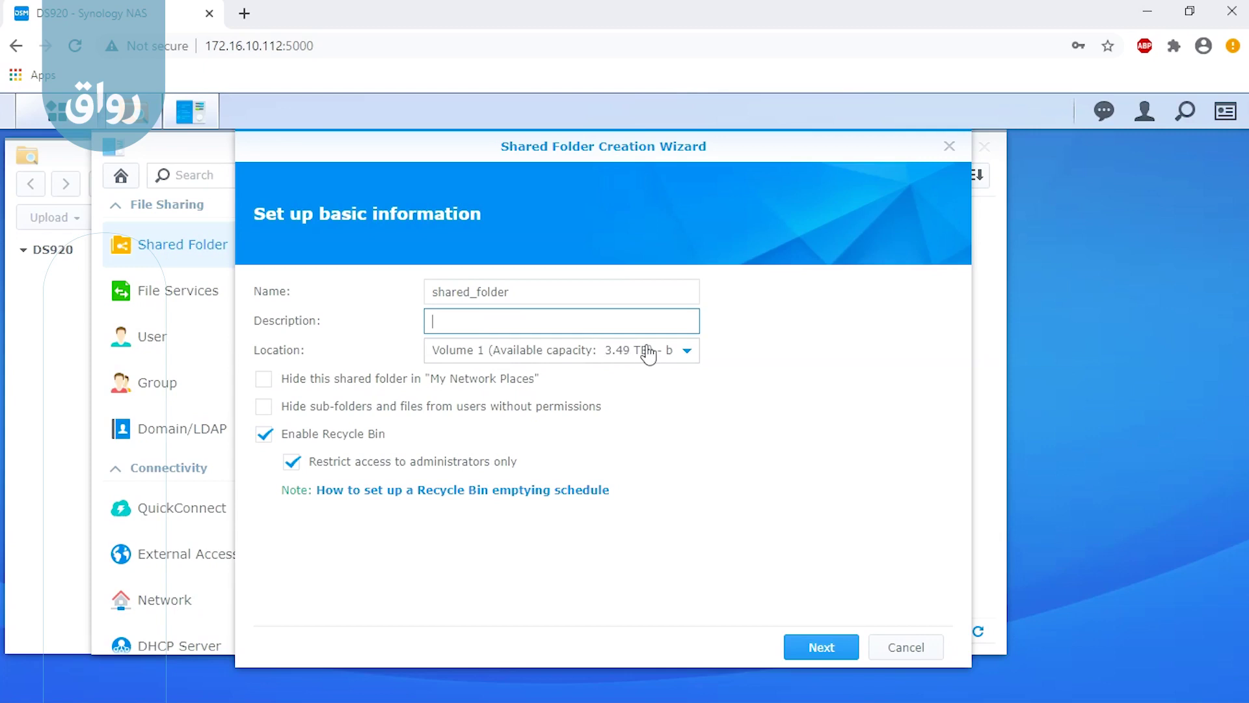
{"action": "left_click", "coordinate": [677, 354]}
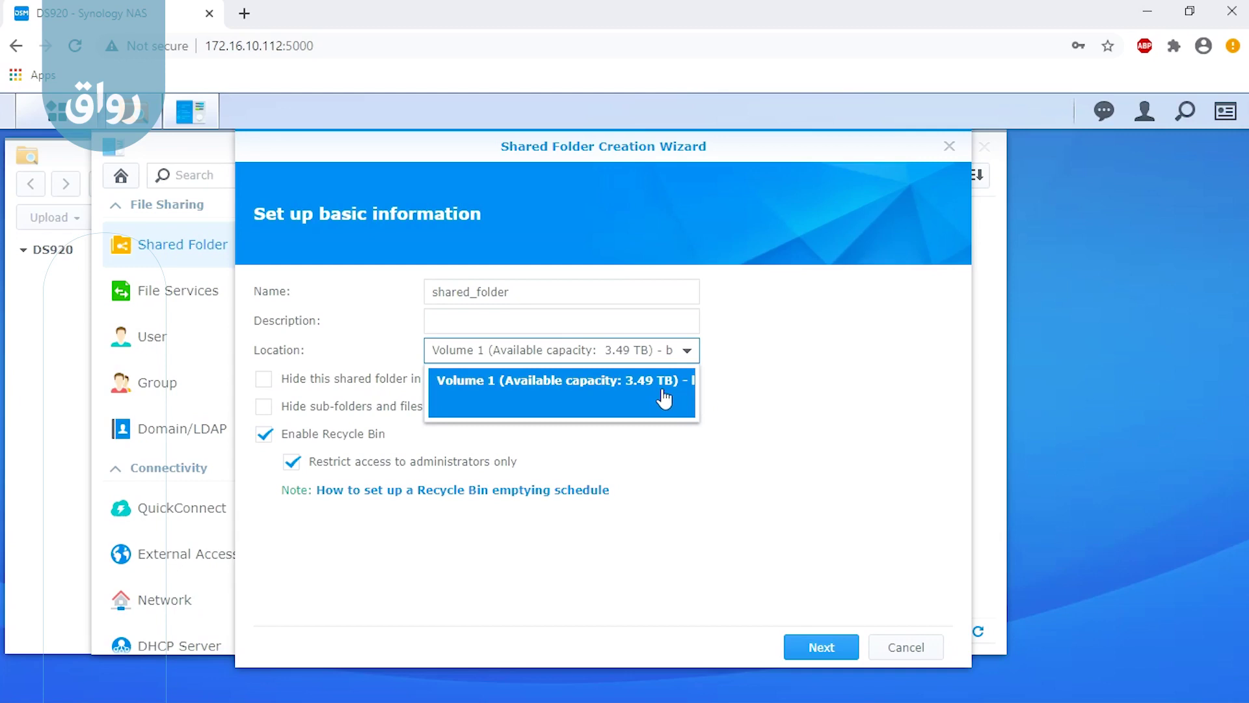
{"action": "left_click", "coordinate": [605, 398]}
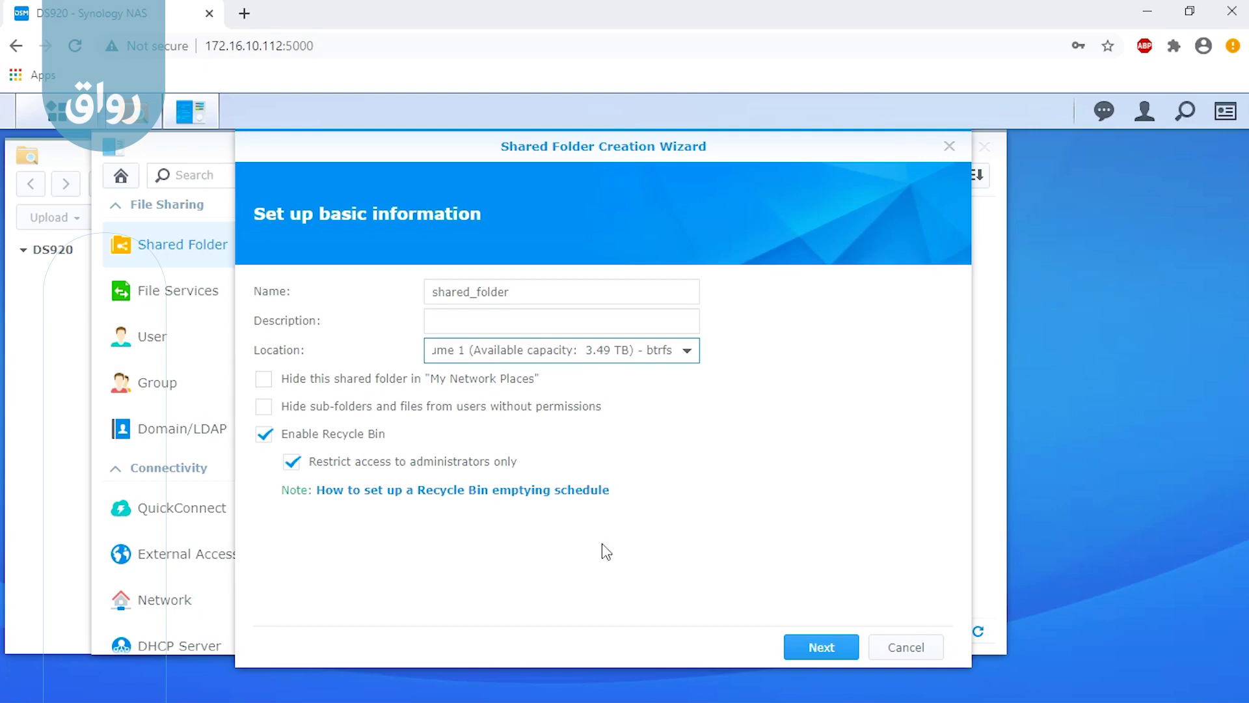
Look at the computer's drives in File Explorer again and come back to the shared folder wizard
{"action": "left_click", "coordinate": [60, 693]}
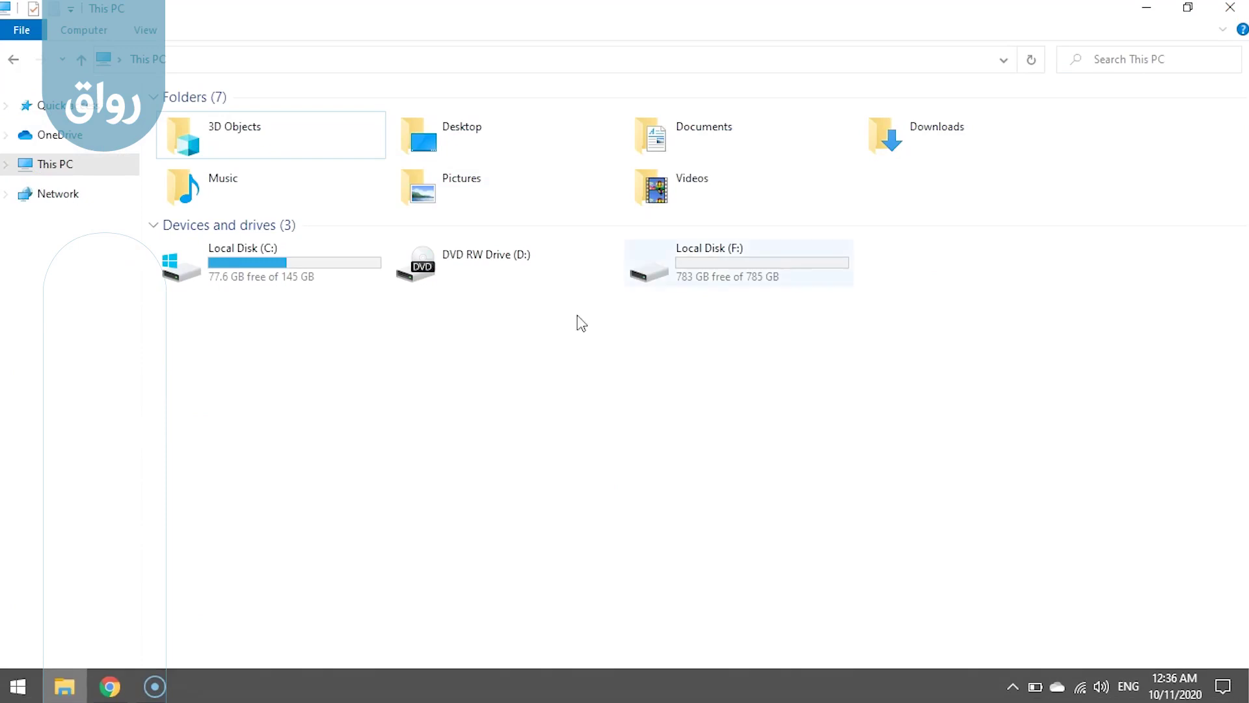
{"action": "left_click", "coordinate": [1147, 7]}
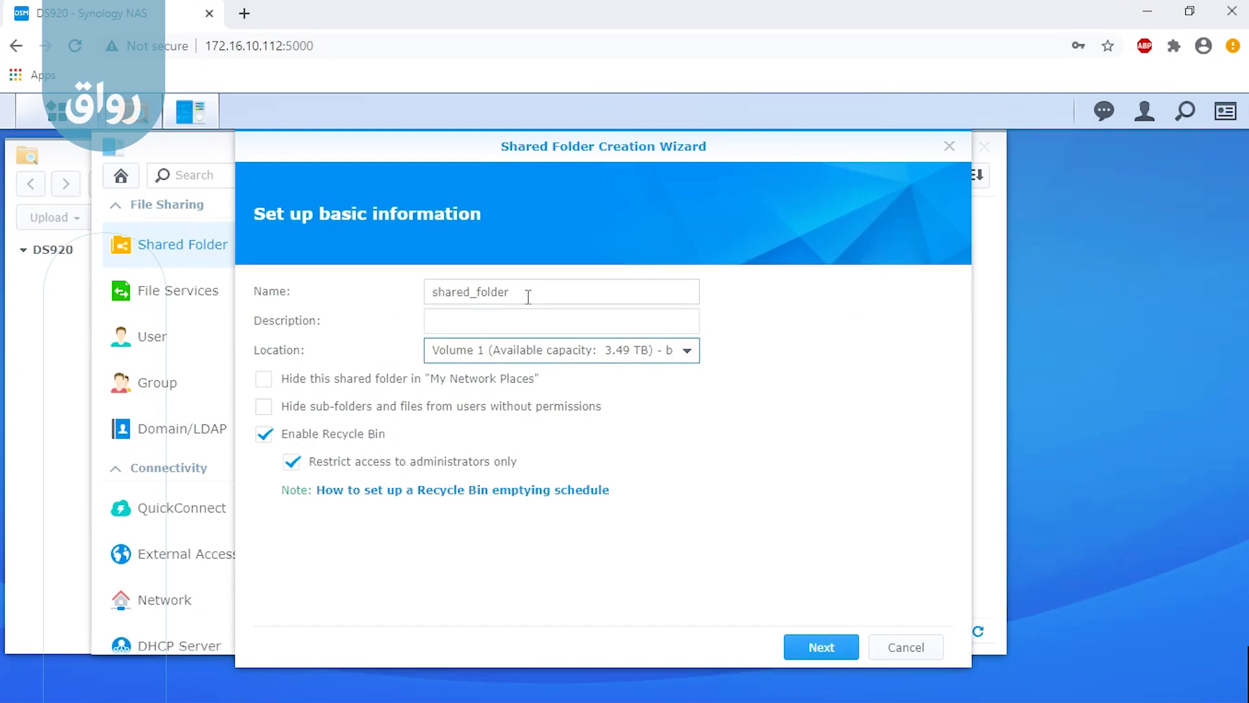
{"action": "left_click", "coordinate": [206, 156]}
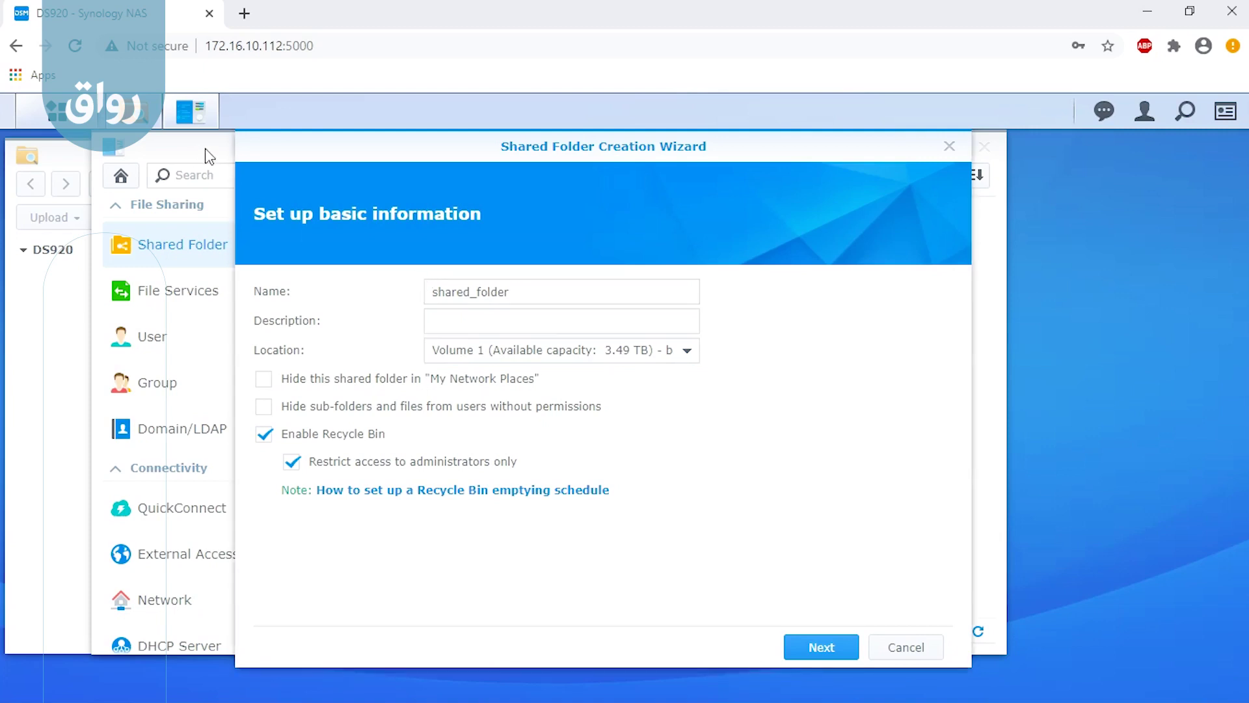
{"action": "left_click", "coordinate": [196, 121]}
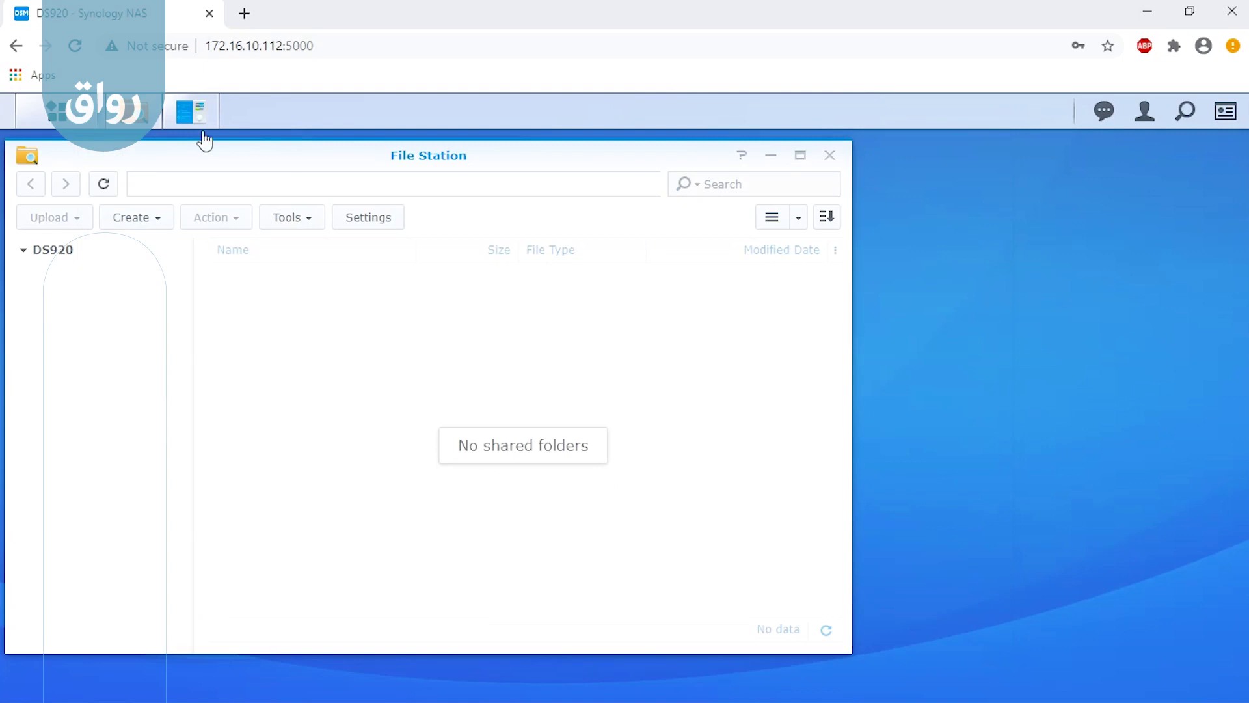
{"action": "left_click", "coordinate": [207, 129]}
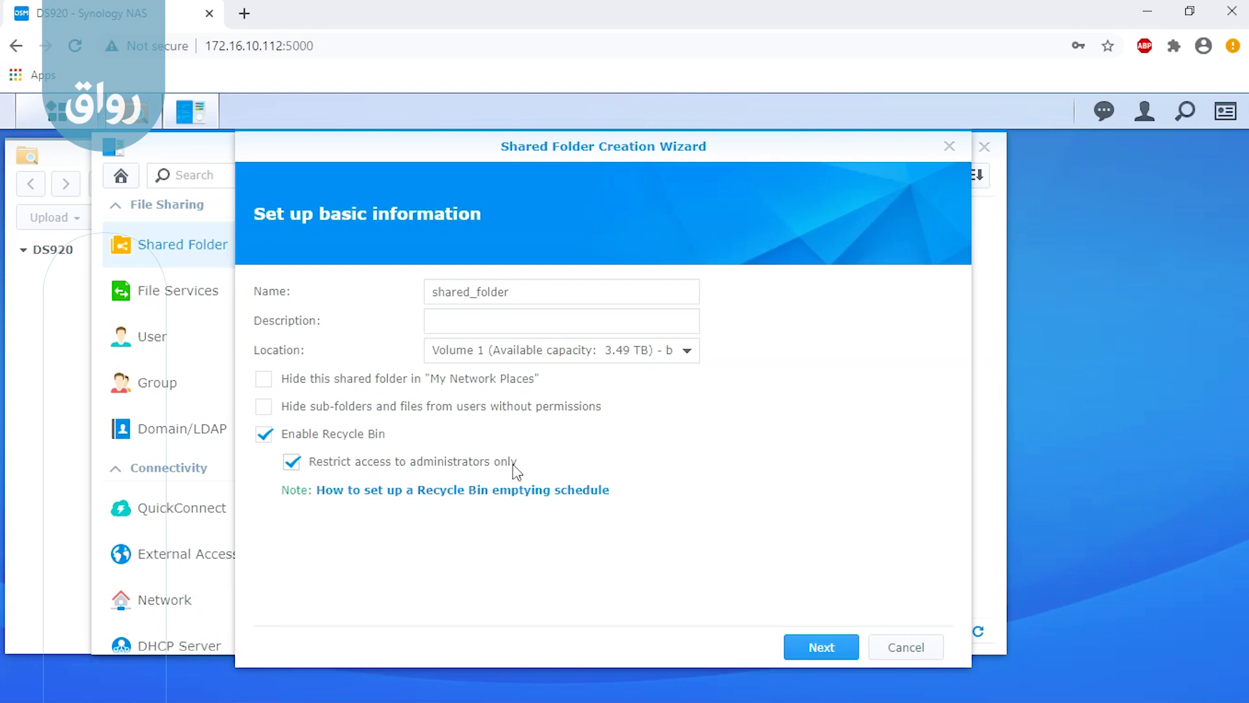
Finish creating shared_folder without encryption, data checksum or quota, and apply the summarized settings
{"action": "left_click", "coordinate": [819, 647]}
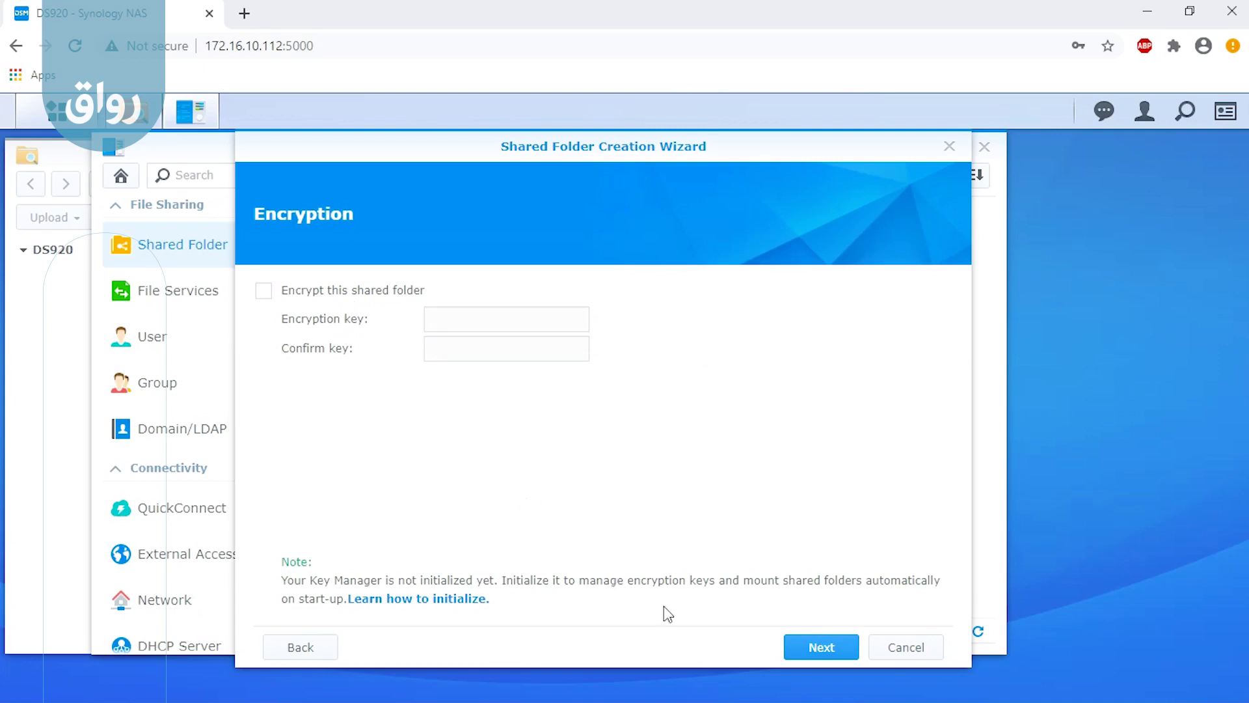
{"action": "left_click", "coordinate": [804, 648]}
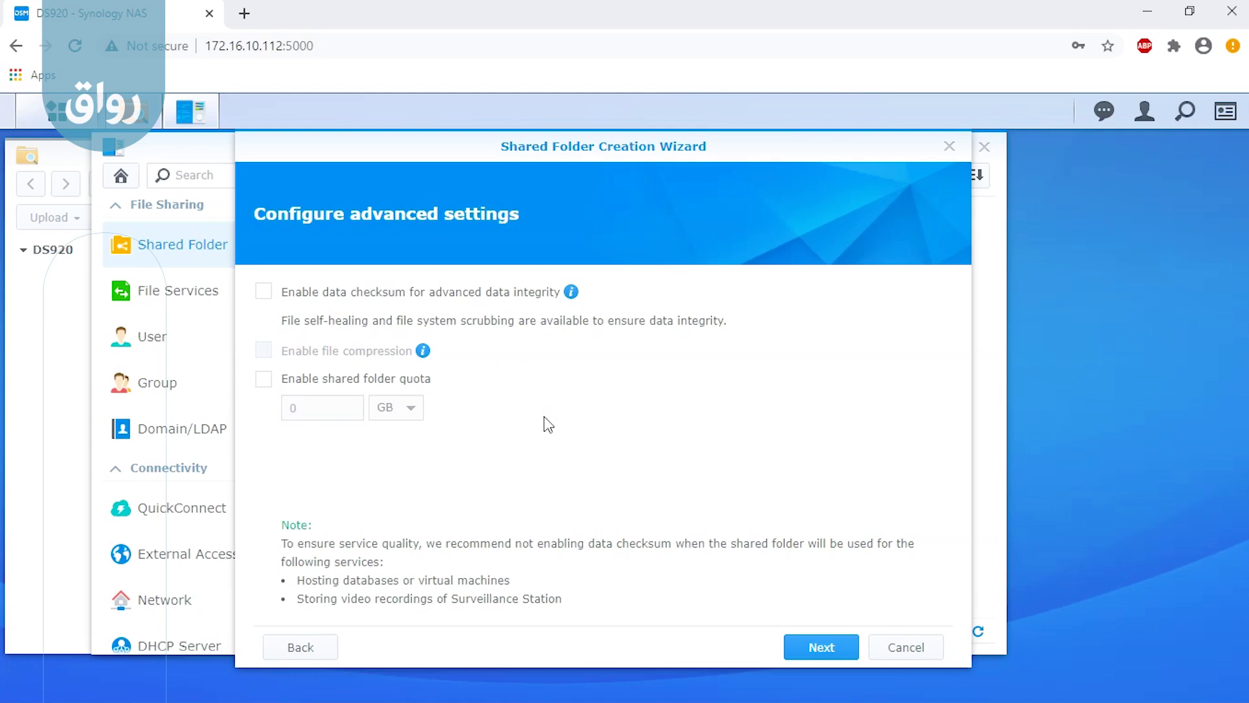
{"action": "left_click", "coordinate": [810, 647]}
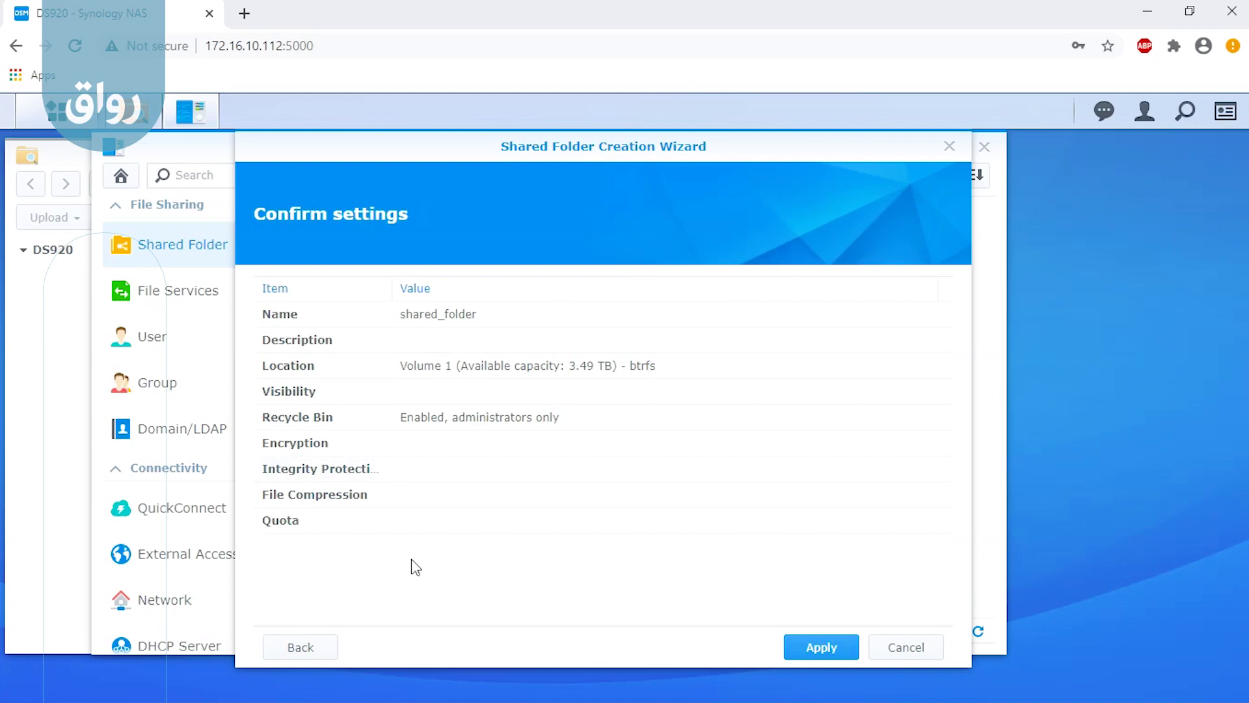
{"action": "left_click_drag", "start_coordinate": [392, 284], "coordinate": [420, 284]}
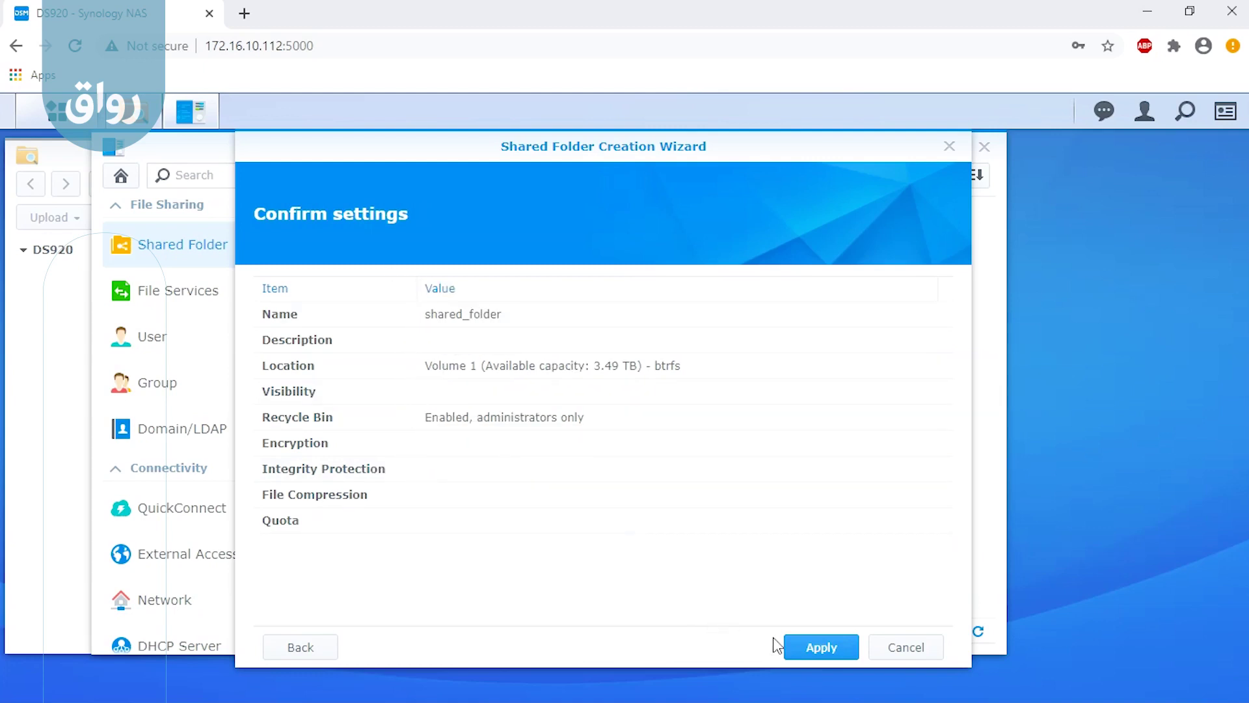
{"action": "left_click", "coordinate": [841, 650]}
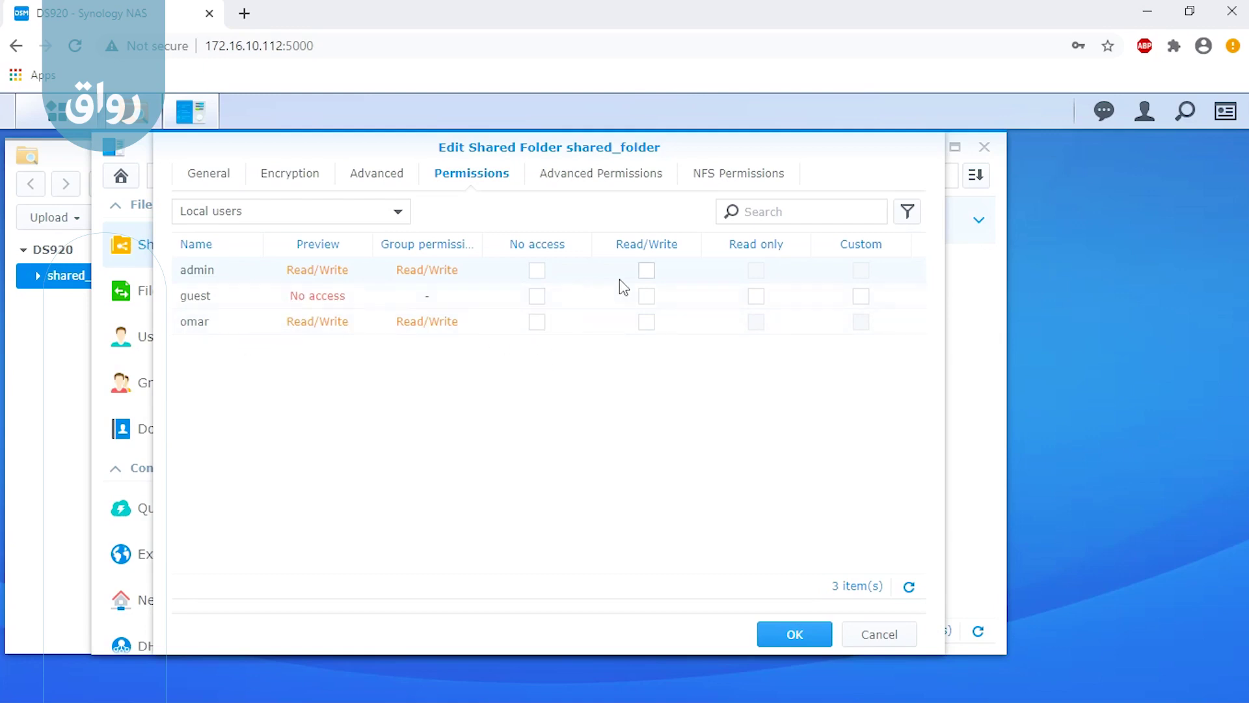
Try the No access and Read/Write permissions on the admin account, and clear them again
{"action": "left_click", "coordinate": [537, 270]}
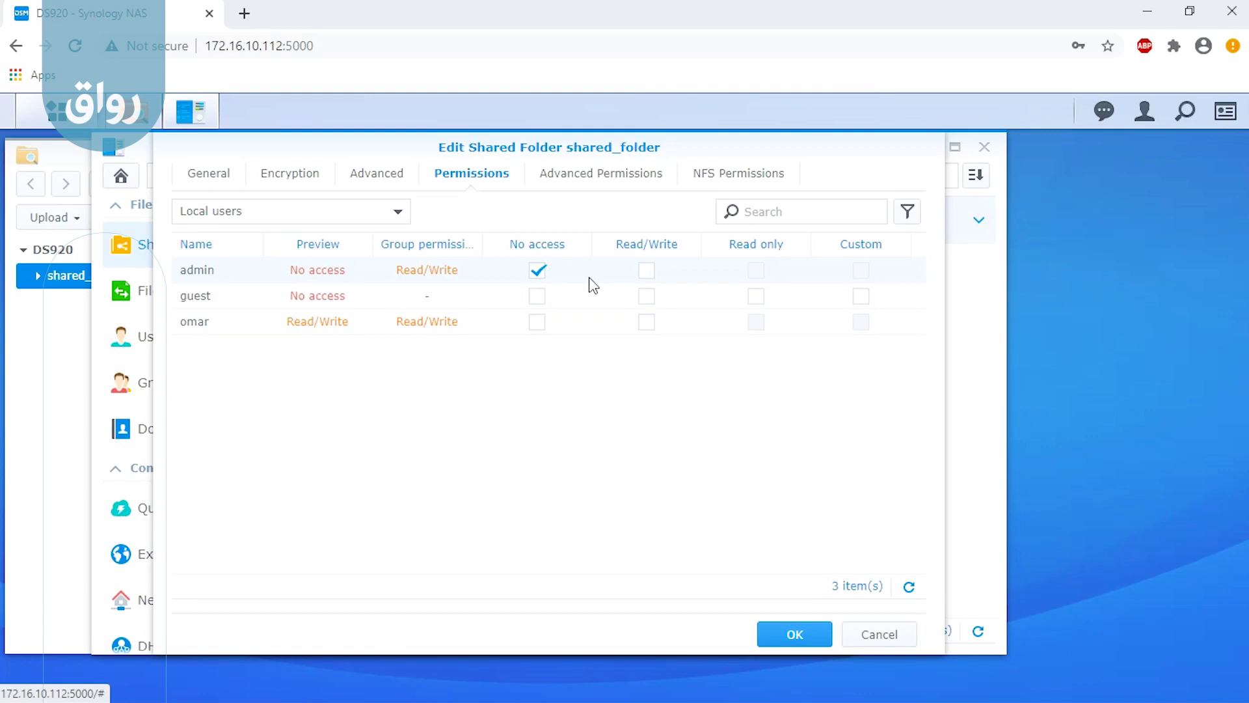
{"action": "left_click", "coordinate": [647, 271]}
{"action": "left_click", "coordinate": [648, 274]}
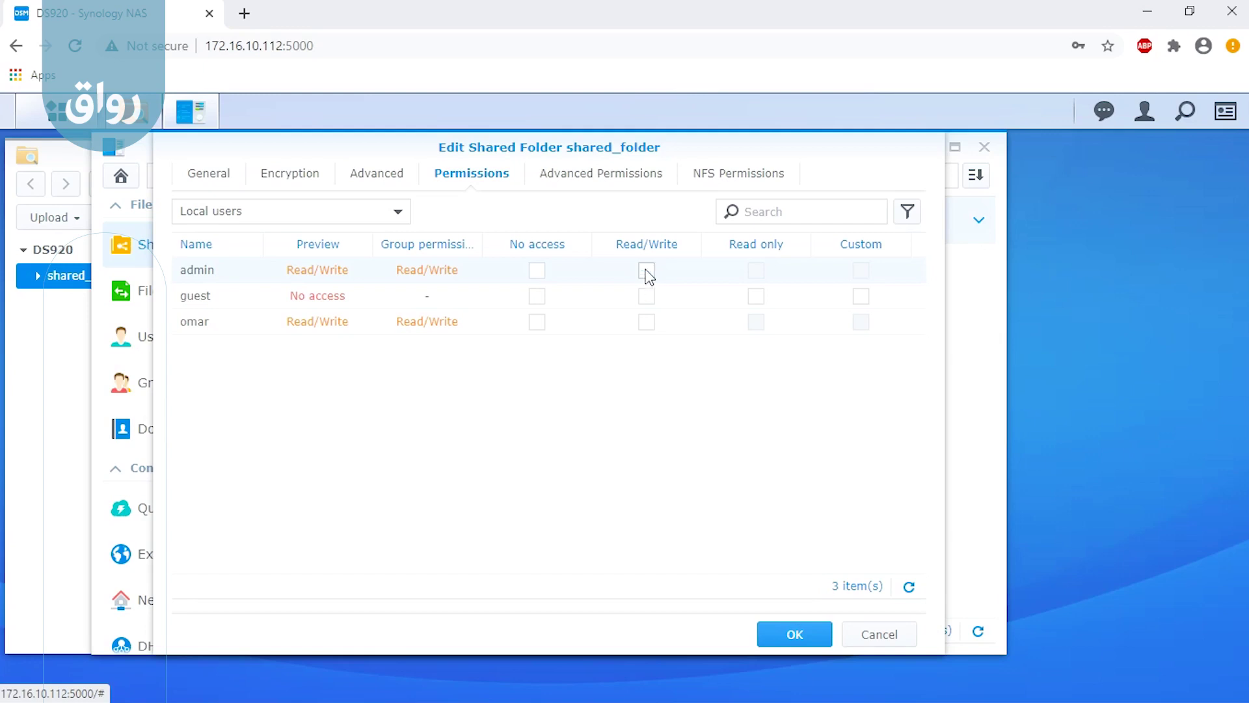
Give guest Read only access and the personal user account below it Read/Write access to shared_folder, and save the permissions
{"action": "left_click", "coordinate": [757, 297]}
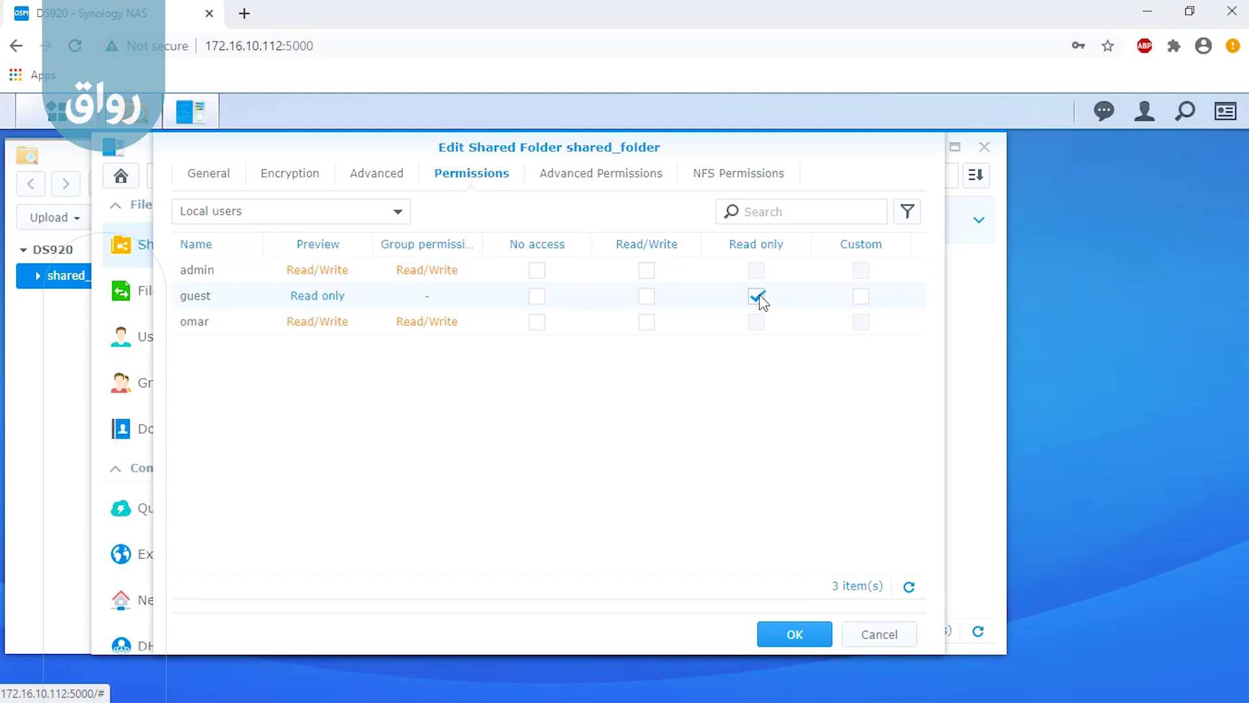
{"action": "left_click", "coordinate": [861, 297]}
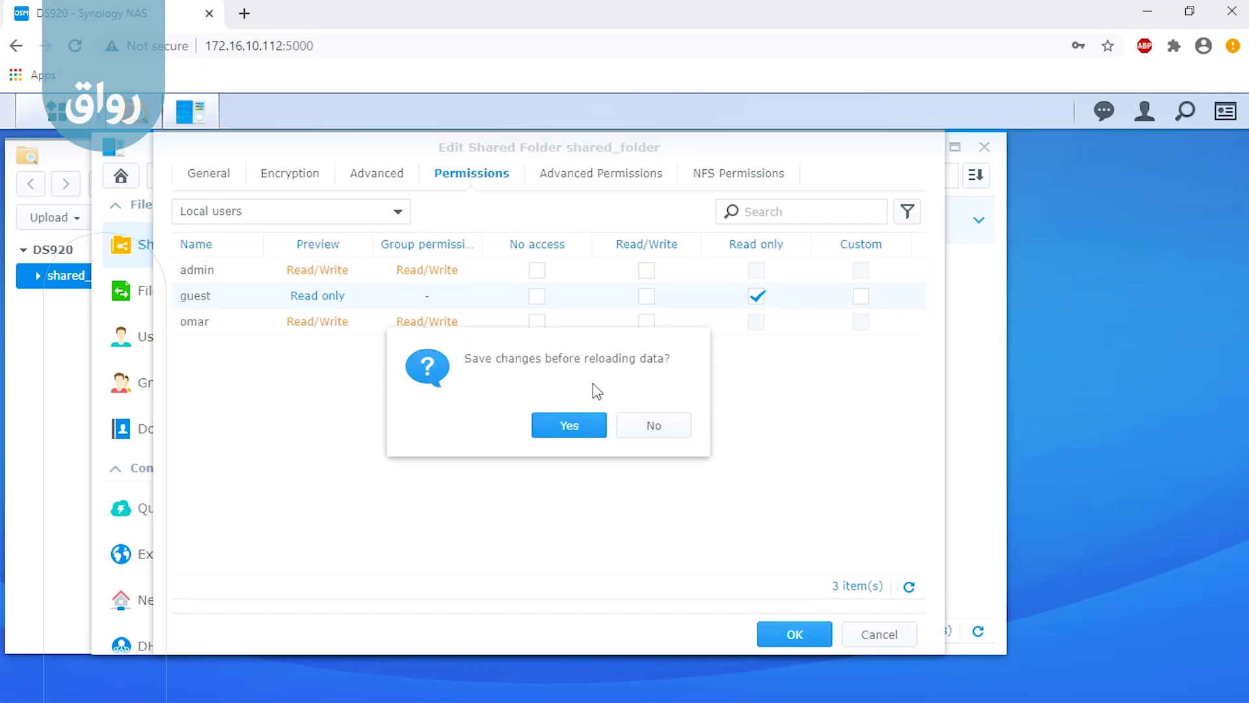
{"action": "left_click", "coordinate": [646, 428]}
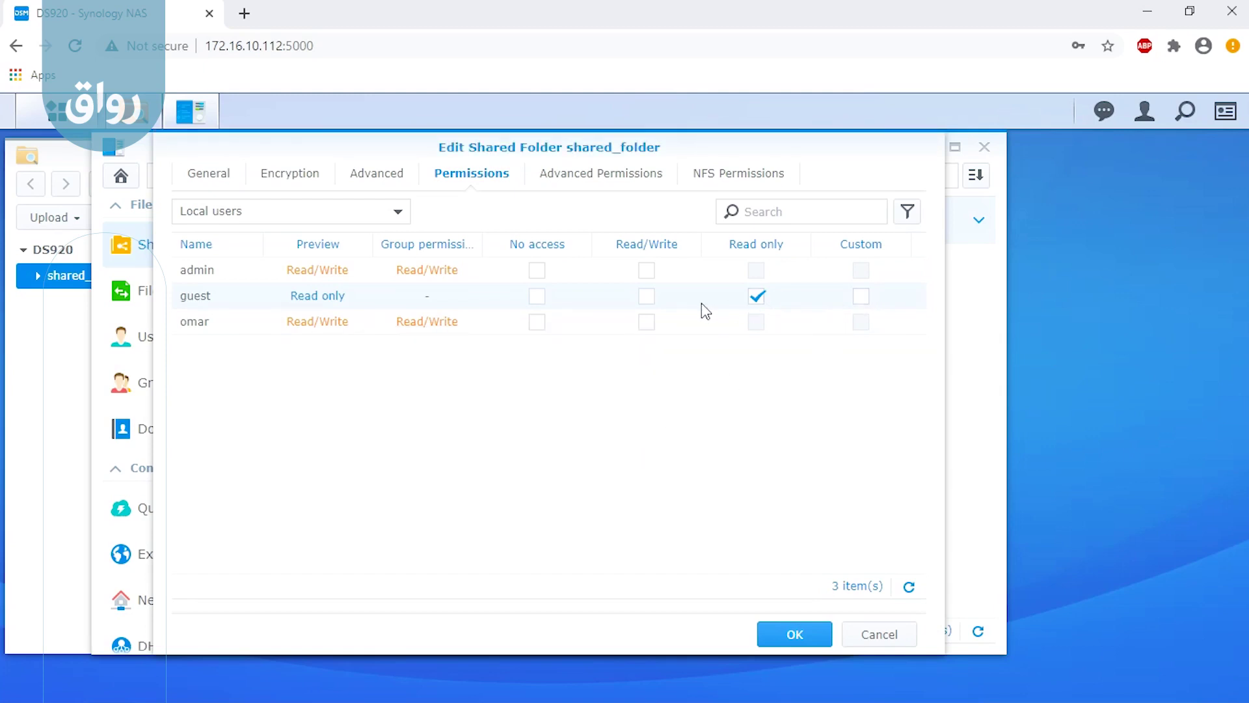
{"action": "left_click", "coordinate": [648, 323]}
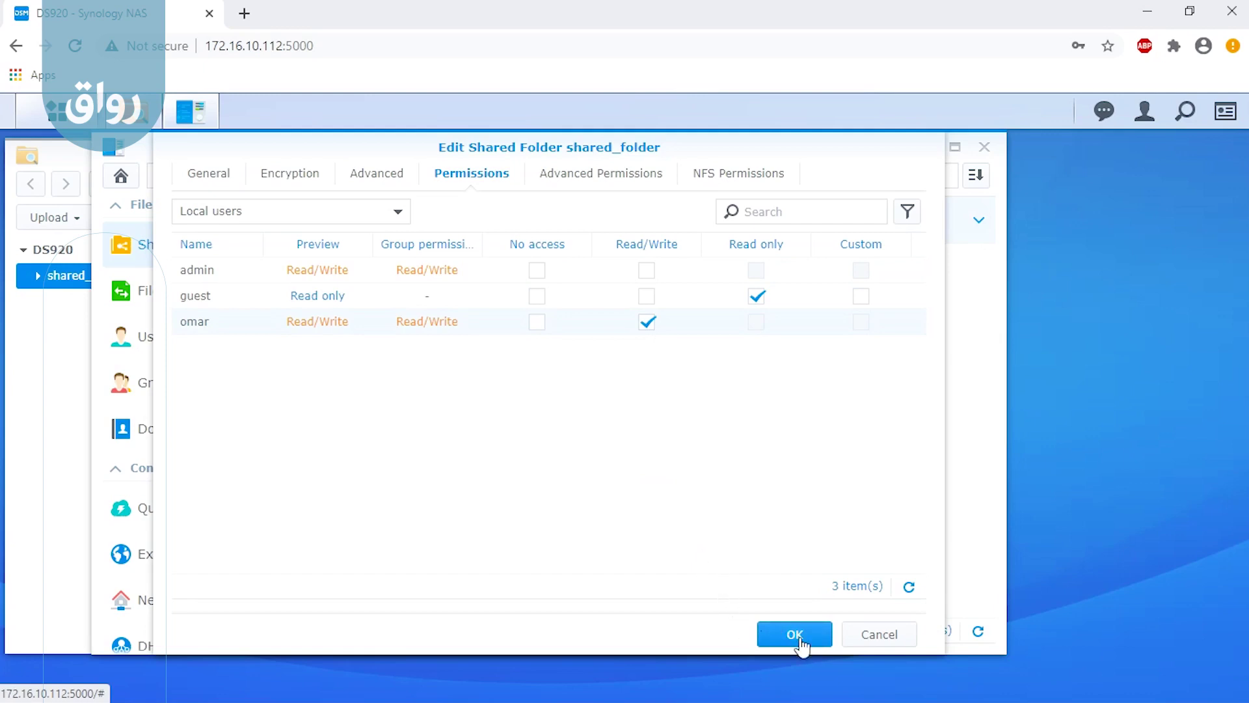
{"action": "left_click", "coordinate": [795, 634]}
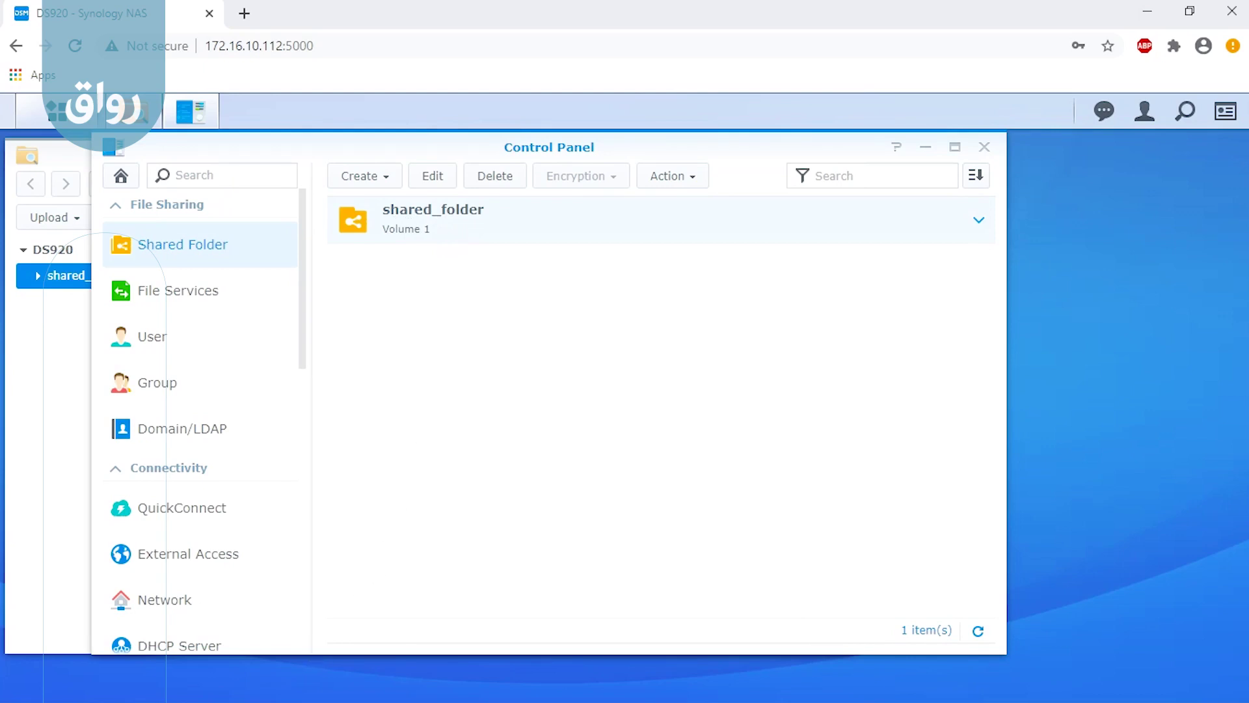
Switch to File Explorer and connect to the NAS at the network address \\DS920
{"action": "mouse_move", "coordinate": [148, 688]}
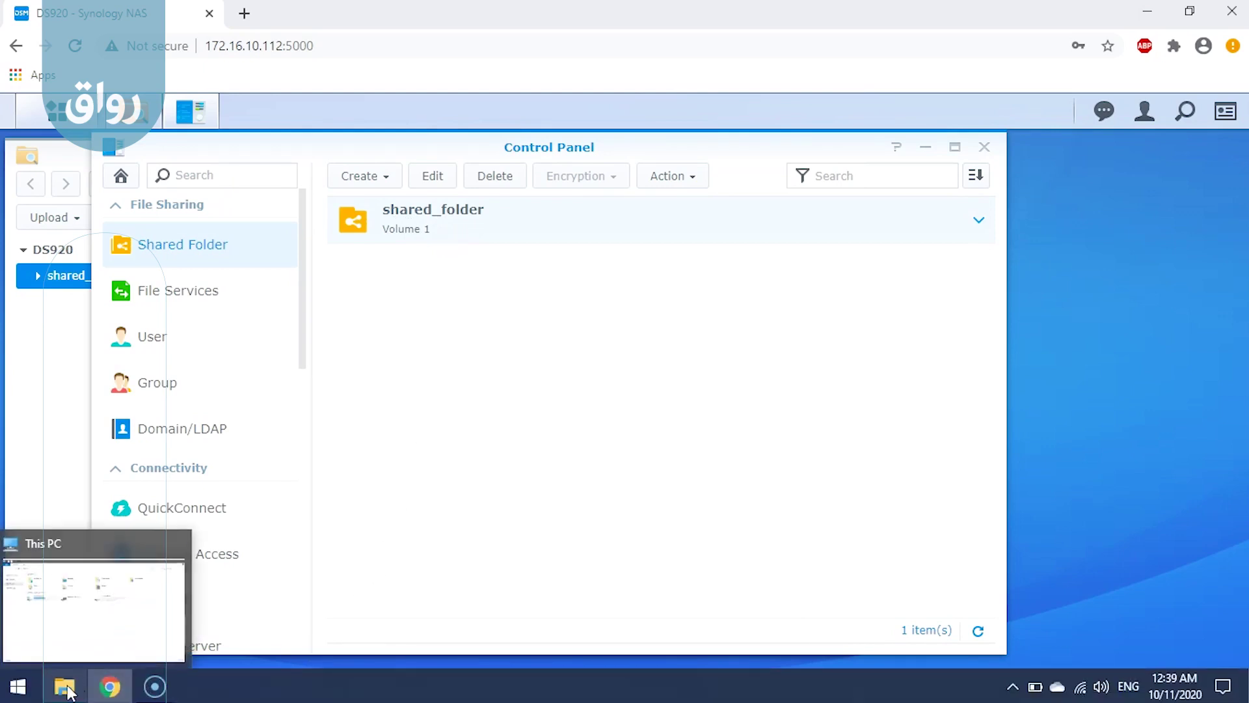
{"action": "left_click", "coordinate": [65, 687]}
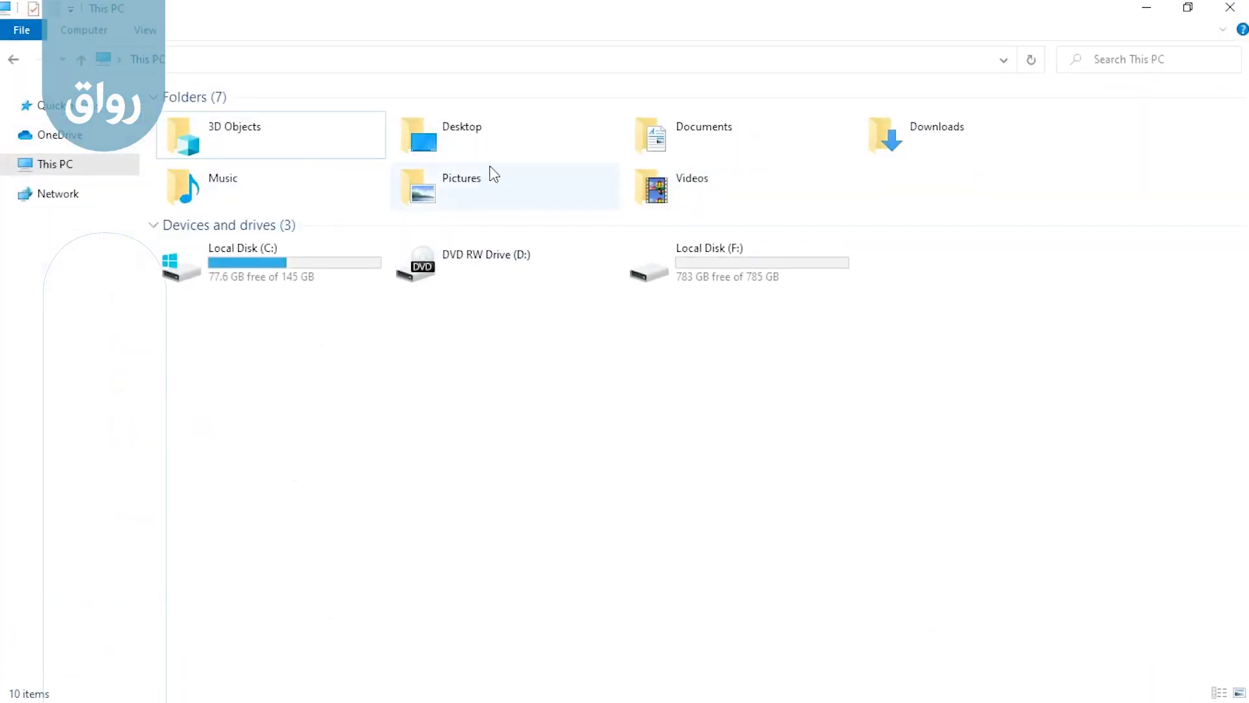
{"action": "left_click", "coordinate": [302, 61]}
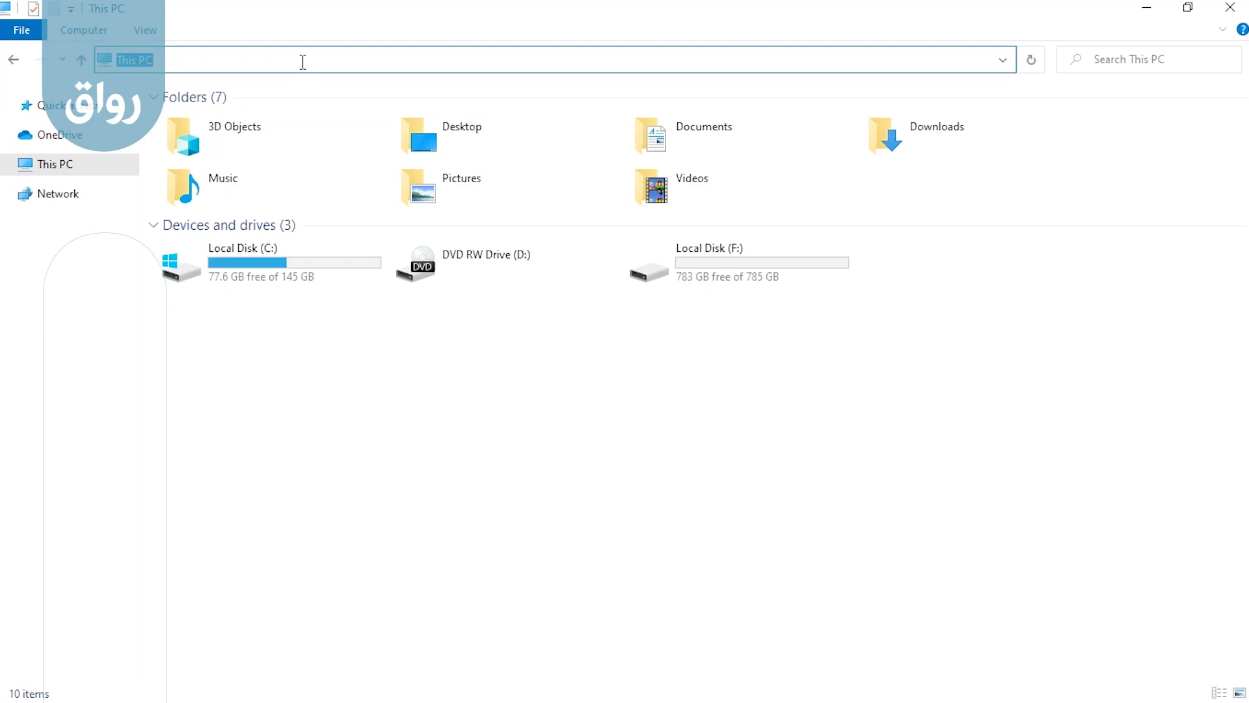
{"action": "type", "text": "\\\\"}
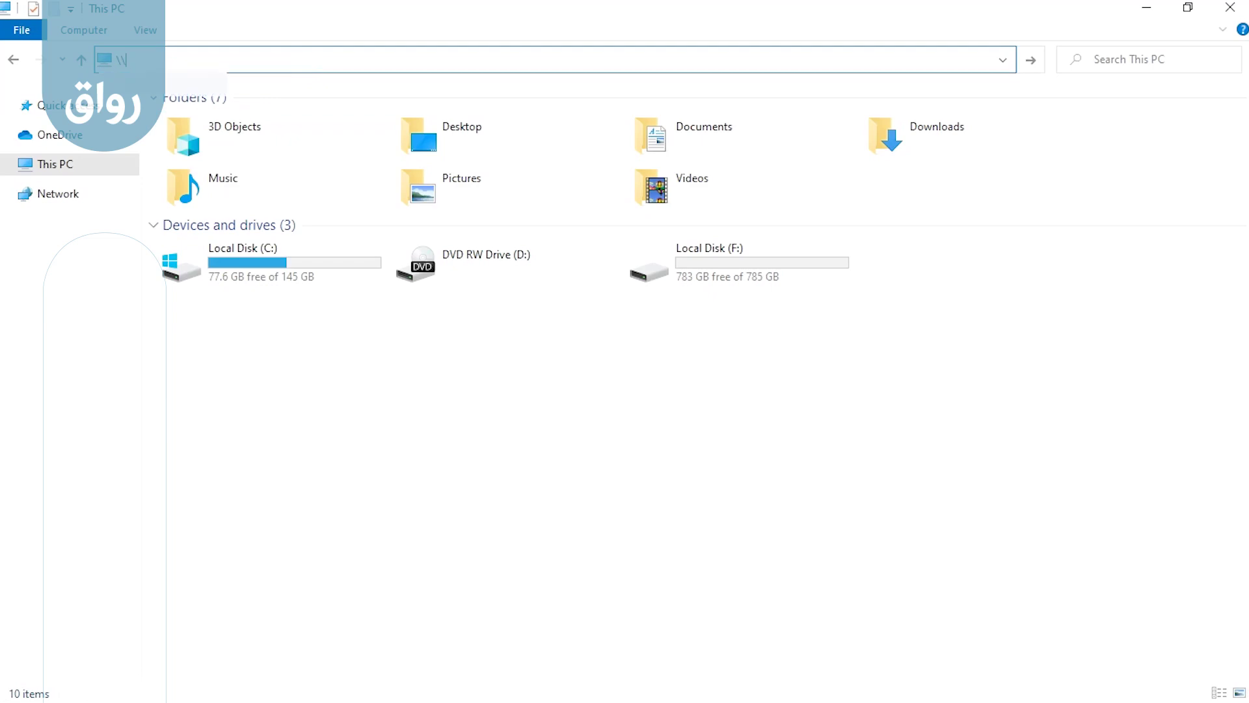
{"action": "type", "text": "DS920"}
{"action": "key", "text": "ctrl+a"}
{"action": "left_click", "coordinate": [303, 61]}
{"action": "key", "text": "Return"}
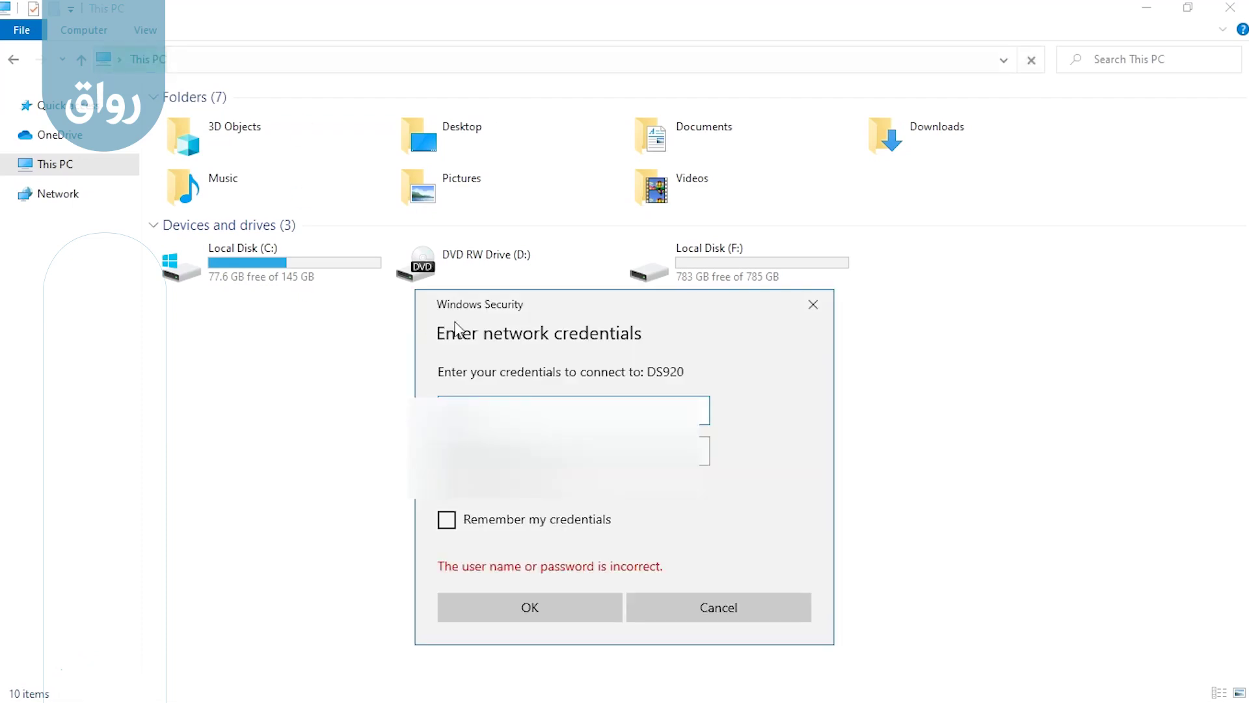
Sign in to DS920 by entering the account's user name and password in the network credentials prompt
{"action": "left_click_drag", "start_coordinate": [537, 301], "coordinate": [519, 231]}
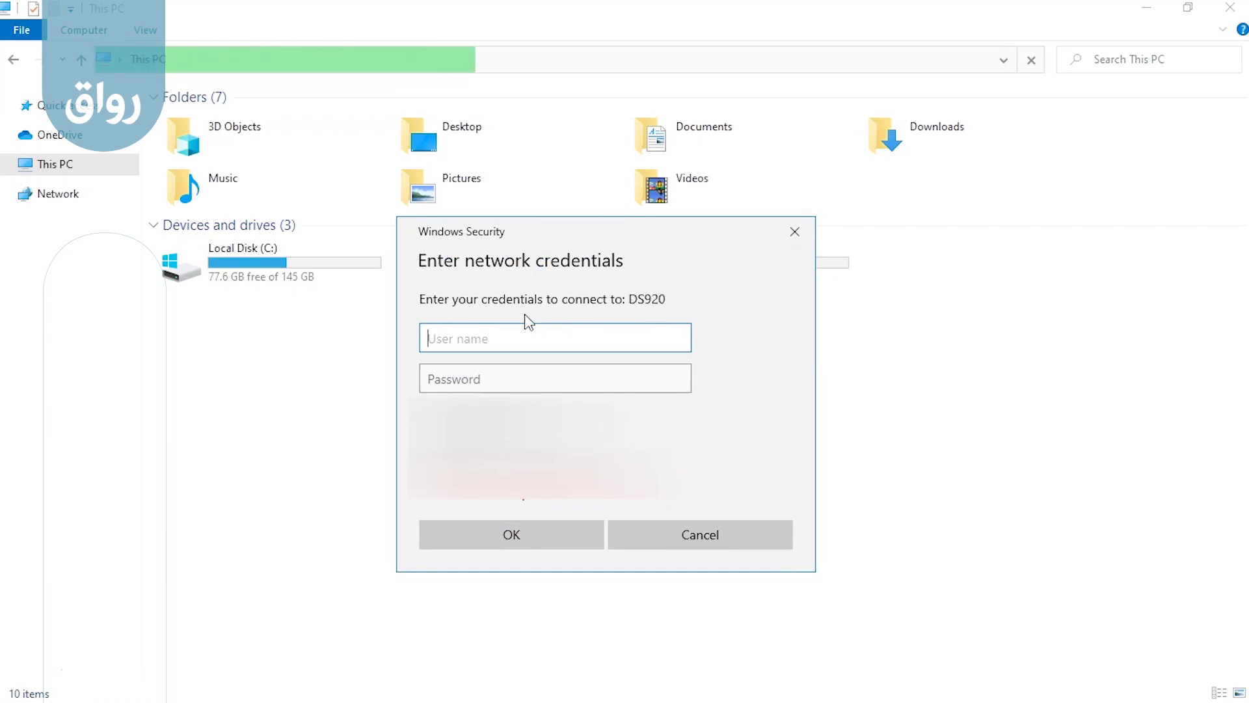
{"action": "type", "text": "omar"}
{"action": "key", "text": "Tab"}
{"action": "type", "text": "•••••••"}
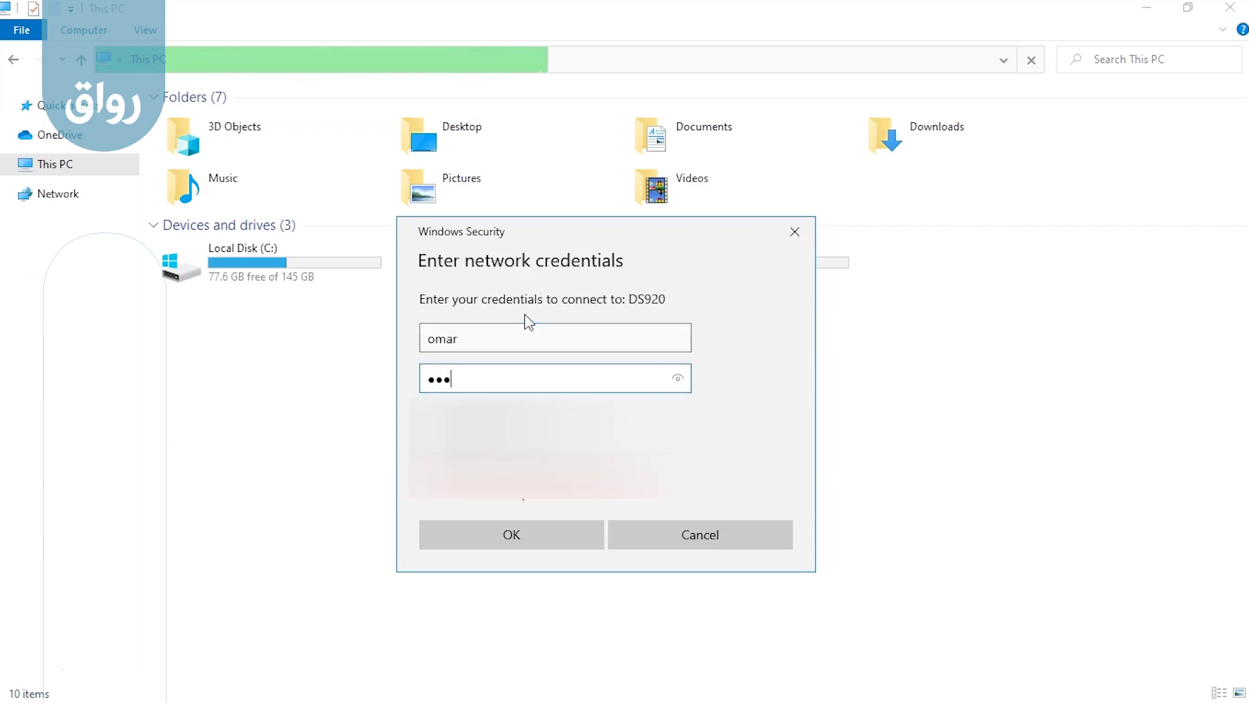
{"action": "type", "text": "•"}
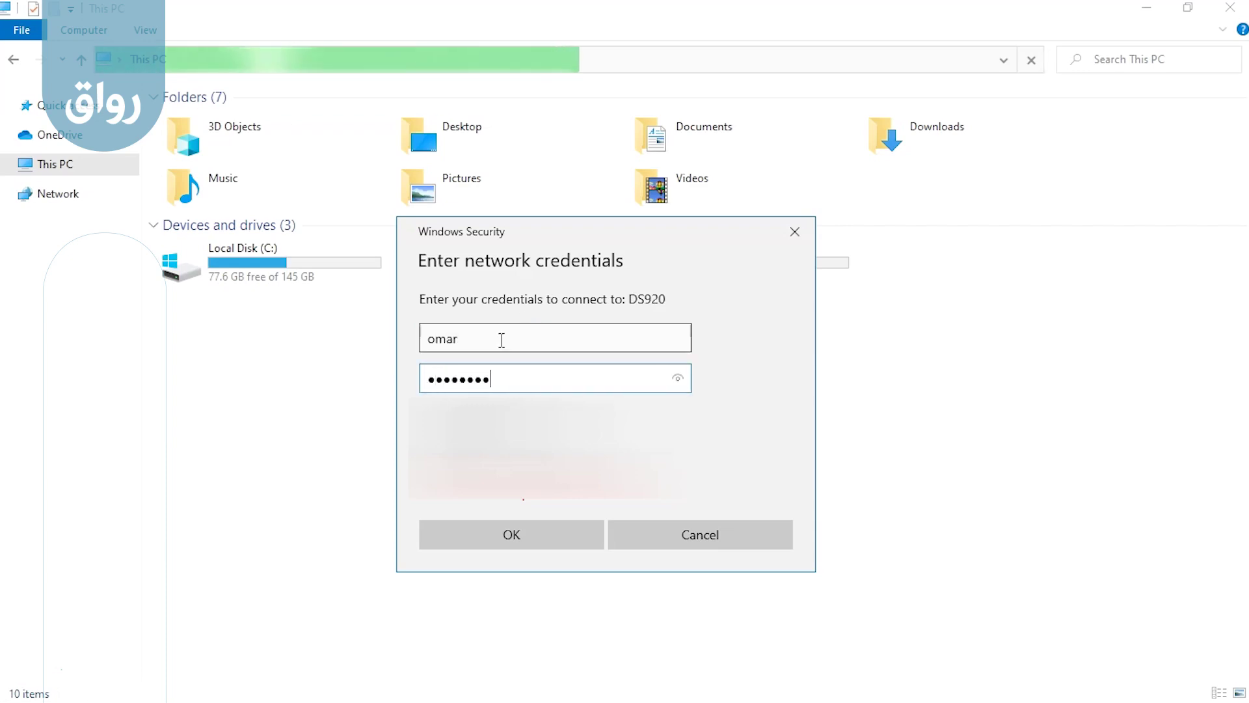
{"action": "left_click", "coordinate": [494, 533]}
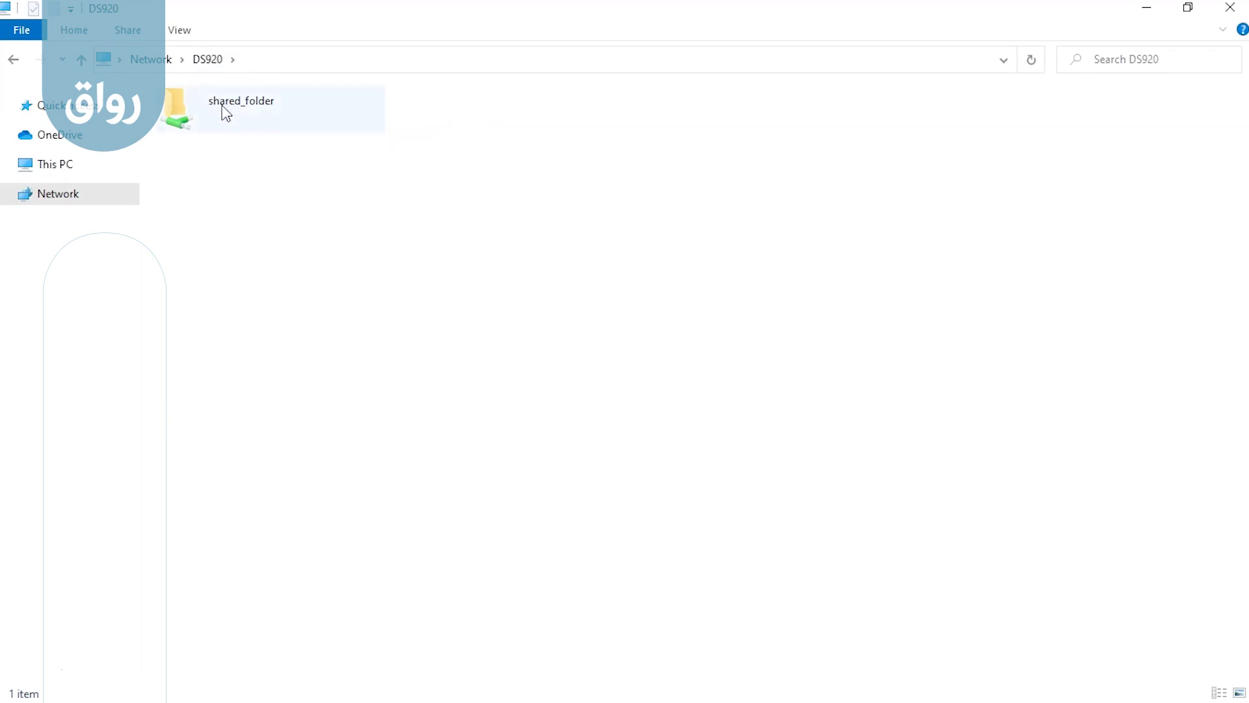
Open shared_folder on DS920 and copy its network path
{"action": "double_click", "coordinate": [245, 111]}
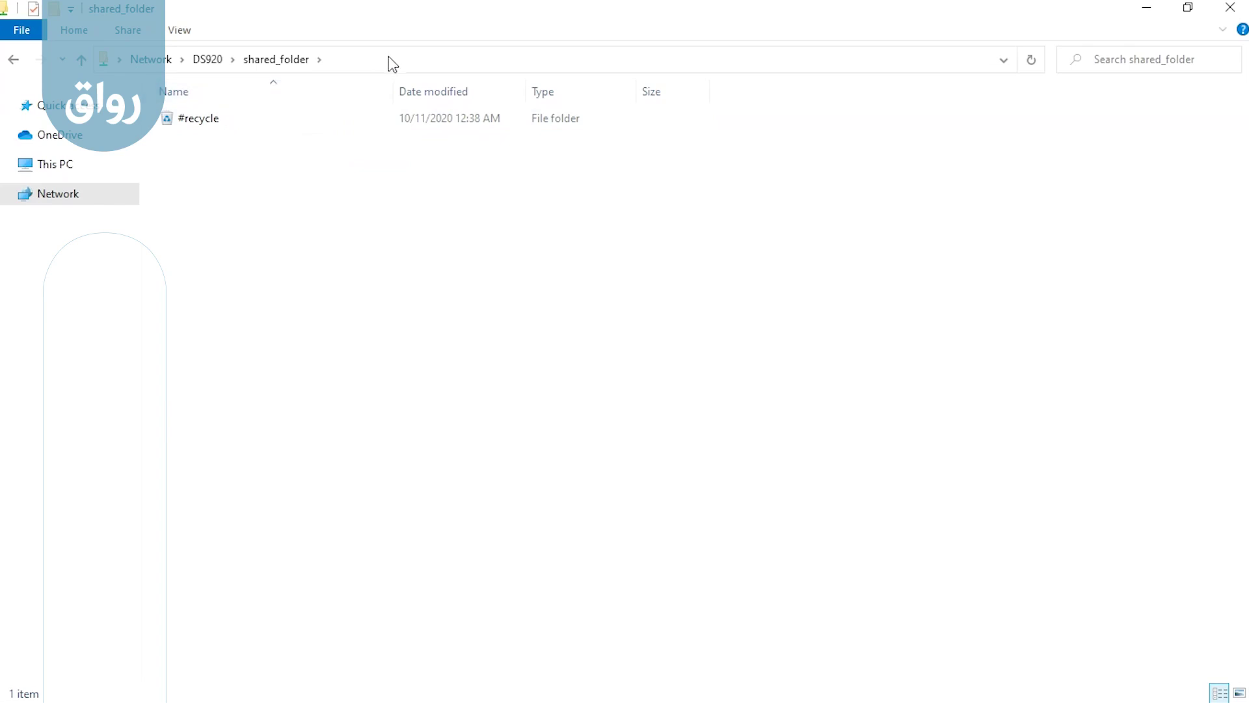
{"action": "left_click", "coordinate": [368, 59]}
{"action": "key", "text": "ctrl+c"}
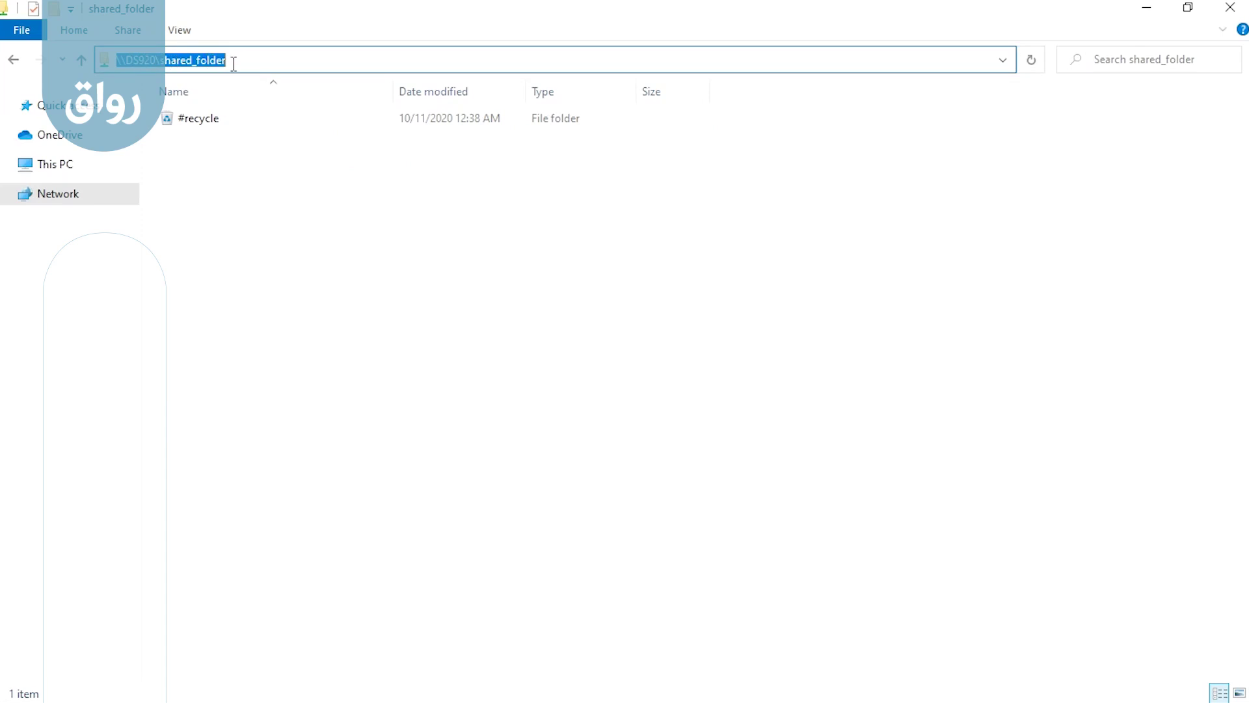
Map \\DS920\shared_folder as network drive Z: from This PC, with Reconnect at sign-in enabled
{"action": "left_click", "coordinate": [60, 168]}
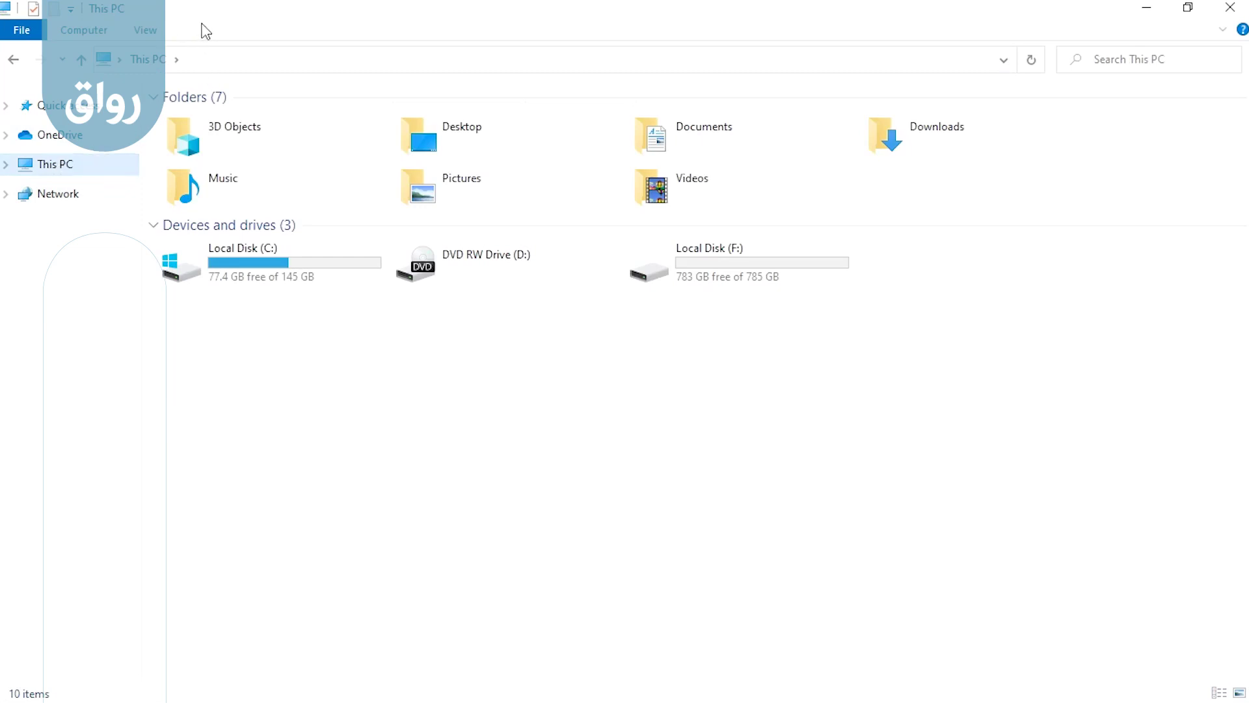
{"action": "left_click", "coordinate": [97, 30]}
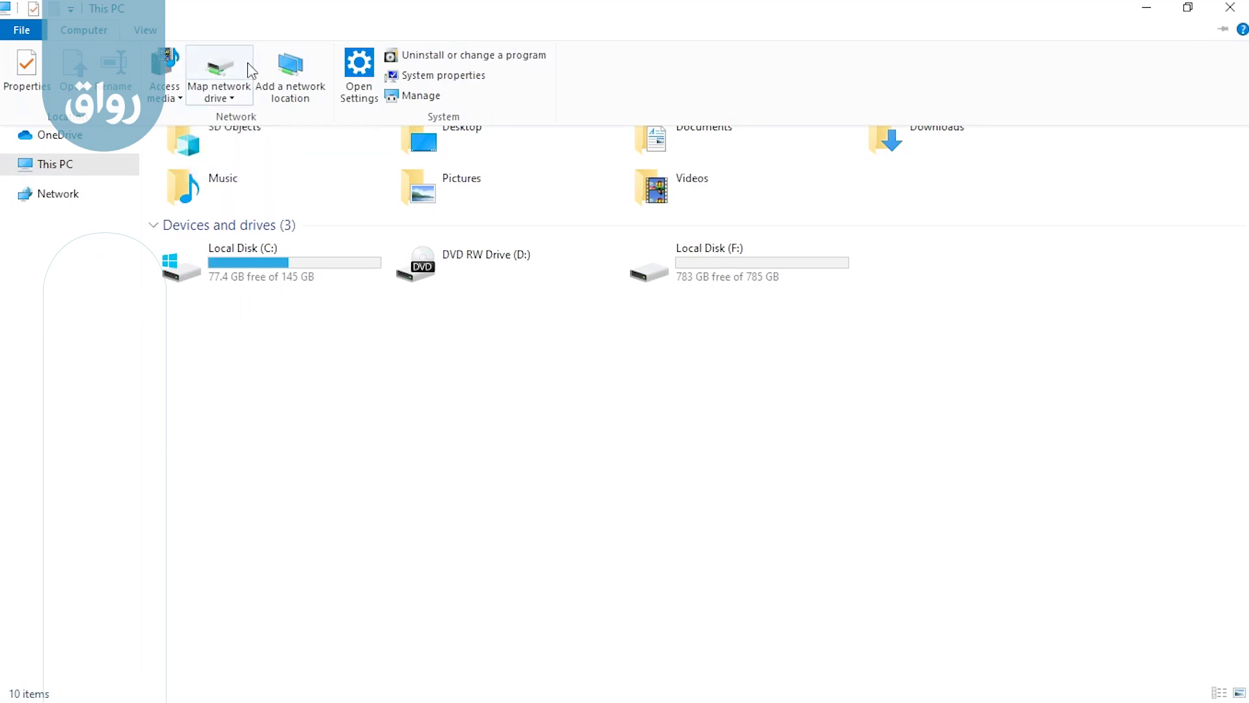
{"action": "left_click", "coordinate": [219, 56]}
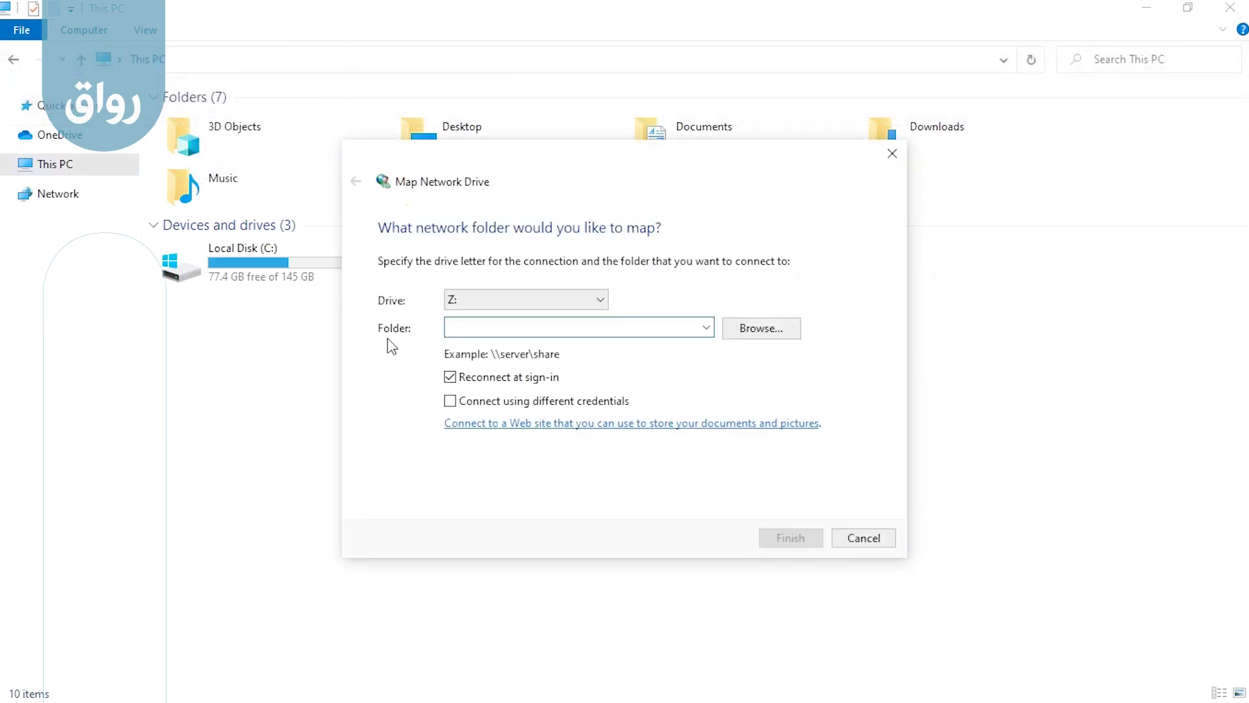
{"action": "key", "text": "ctrl+v"}
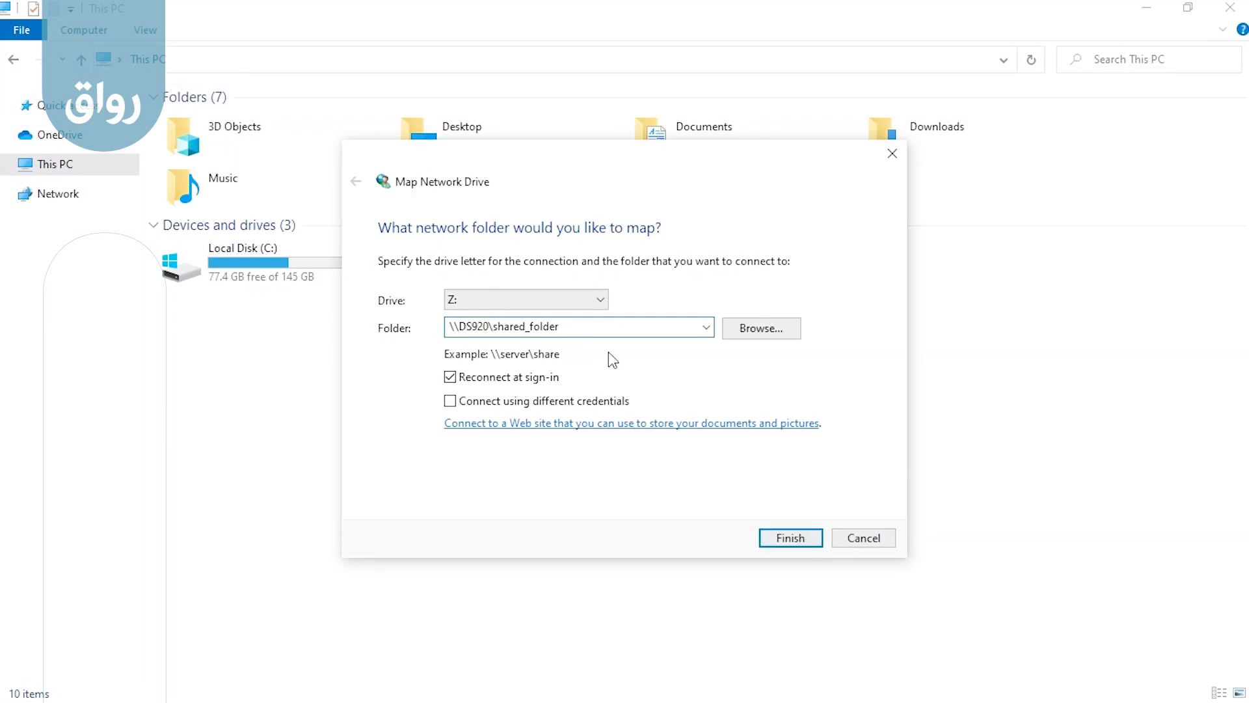
{"action": "left_click", "coordinate": [789, 545]}
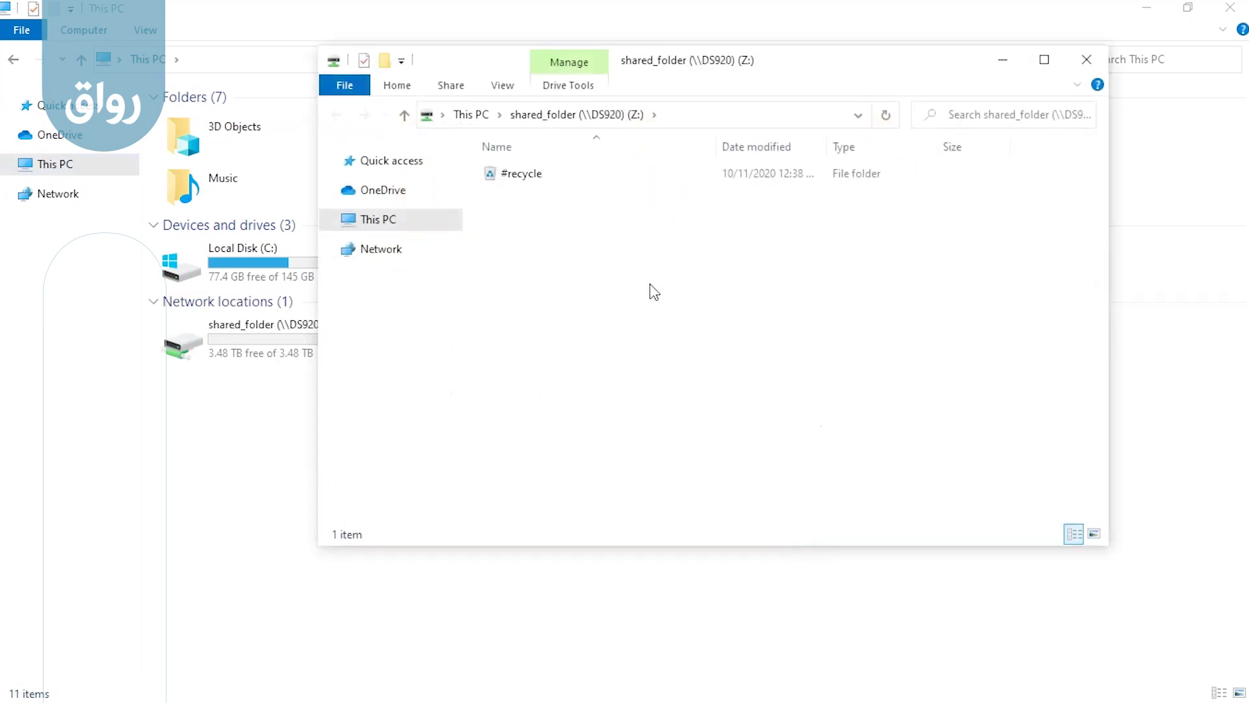
Close the separate window of the mapped drive, look into drive Z: from This PC, and return to the drive overview
{"action": "left_click_drag", "start_coordinate": [741, 59], "coordinate": [607, 460]}
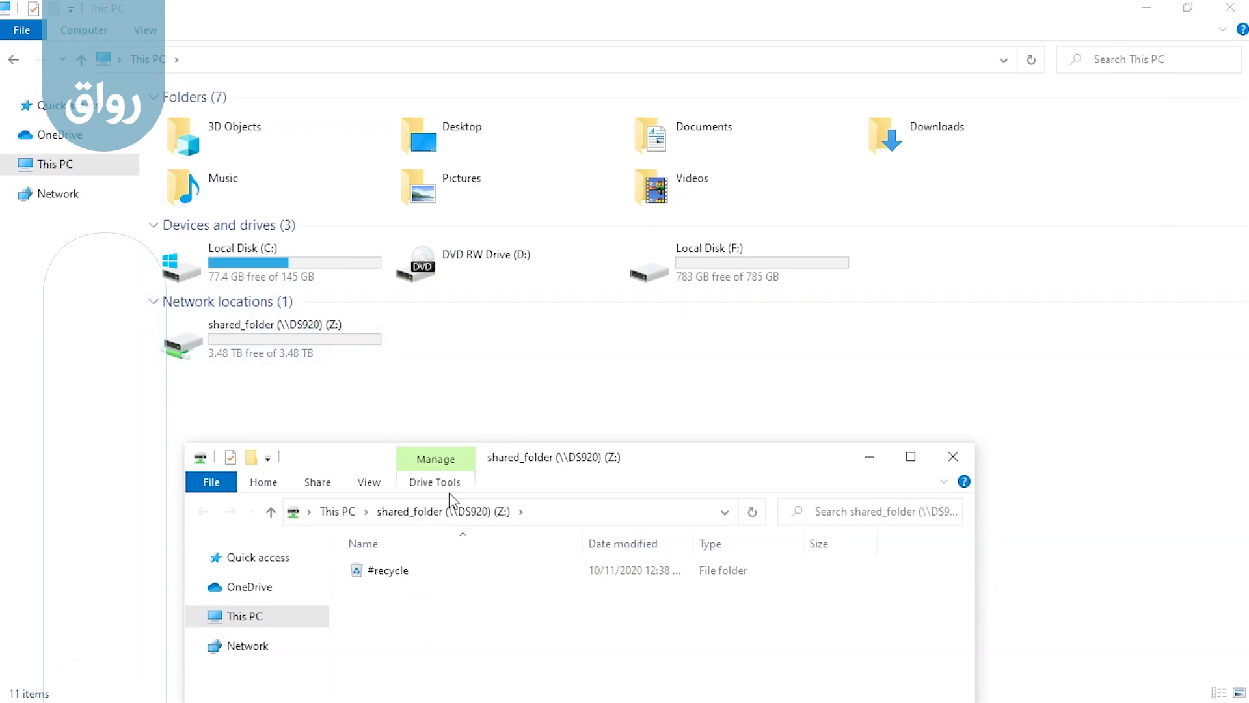
{"action": "left_click_drag", "start_coordinate": [714, 461], "coordinate": [776, 334]}
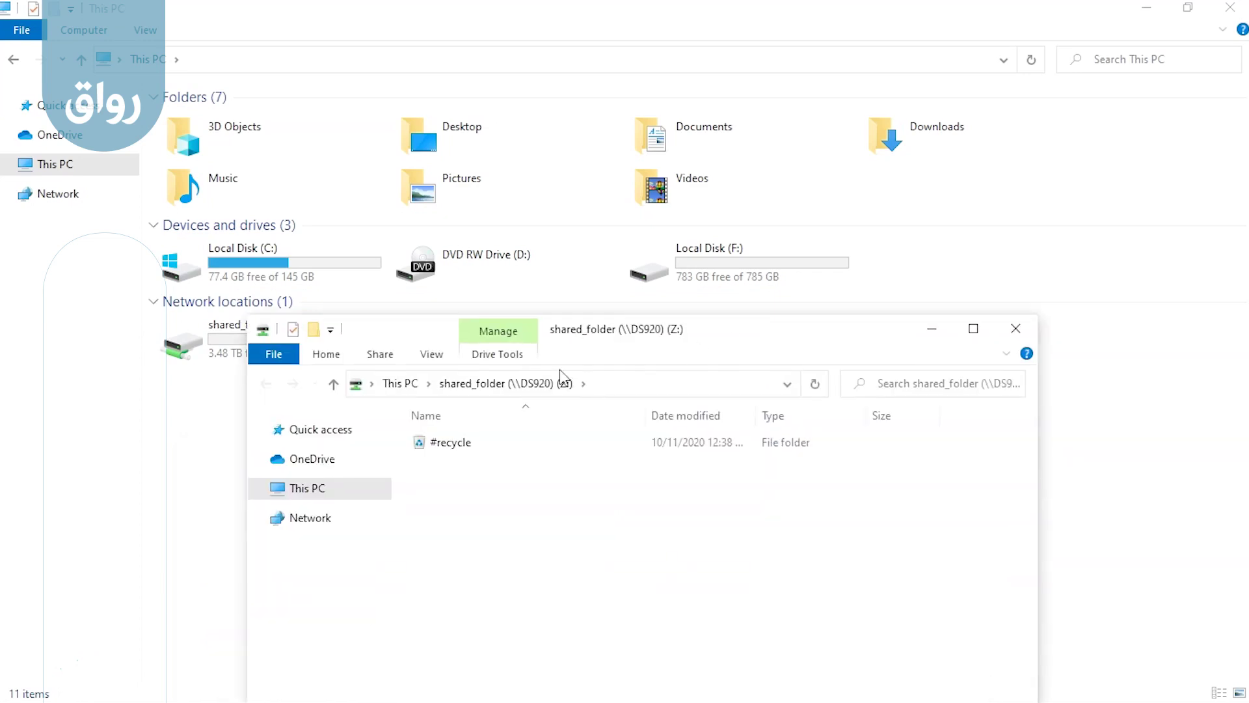
{"action": "left_click", "coordinate": [1030, 330]}
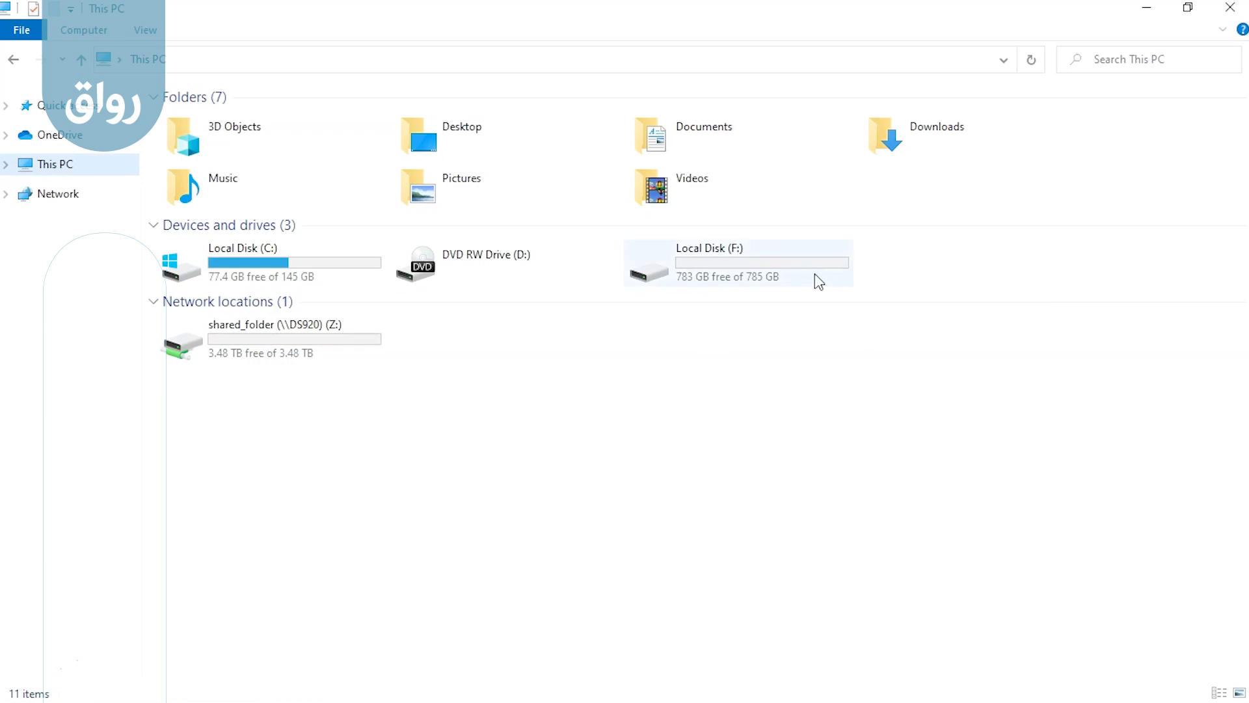
{"action": "left_click", "coordinate": [269, 343]}
{"action": "double_click", "coordinate": [269, 339]}
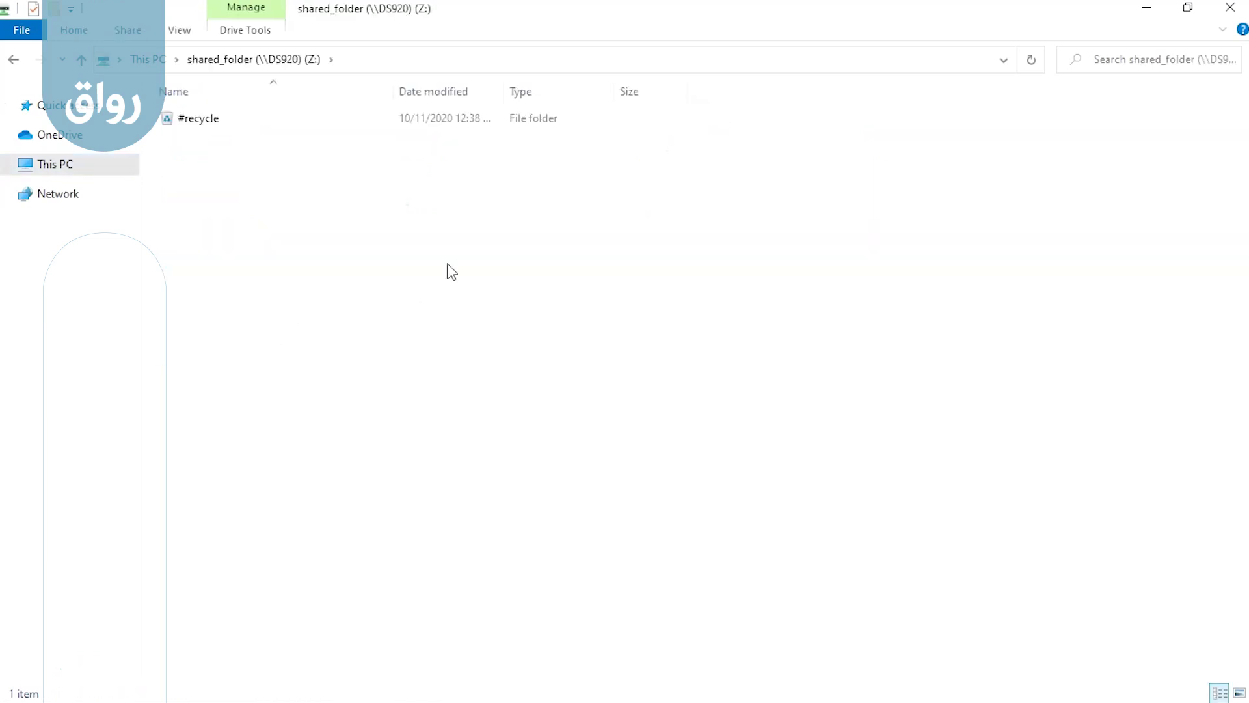
{"action": "key", "text": "alt+Left"}
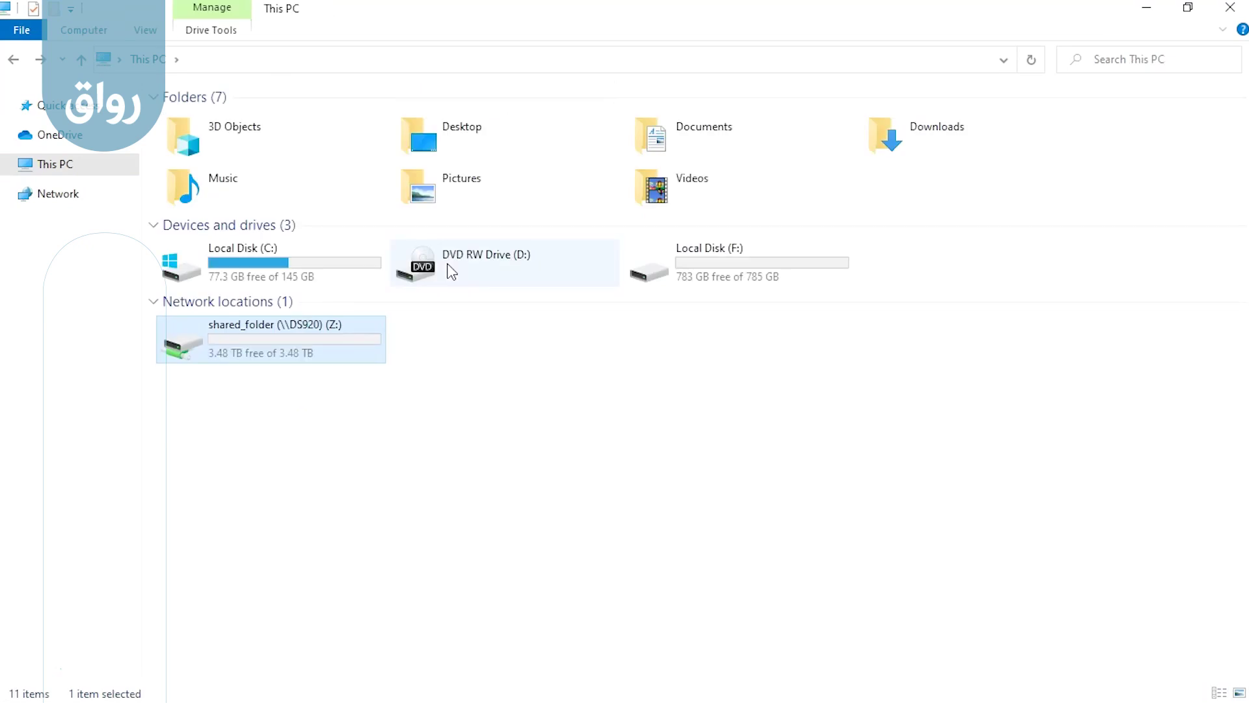
Create a new Microsoft Word document named first_file in the mapped drive Z:
{"action": "double_click", "coordinate": [276, 349]}
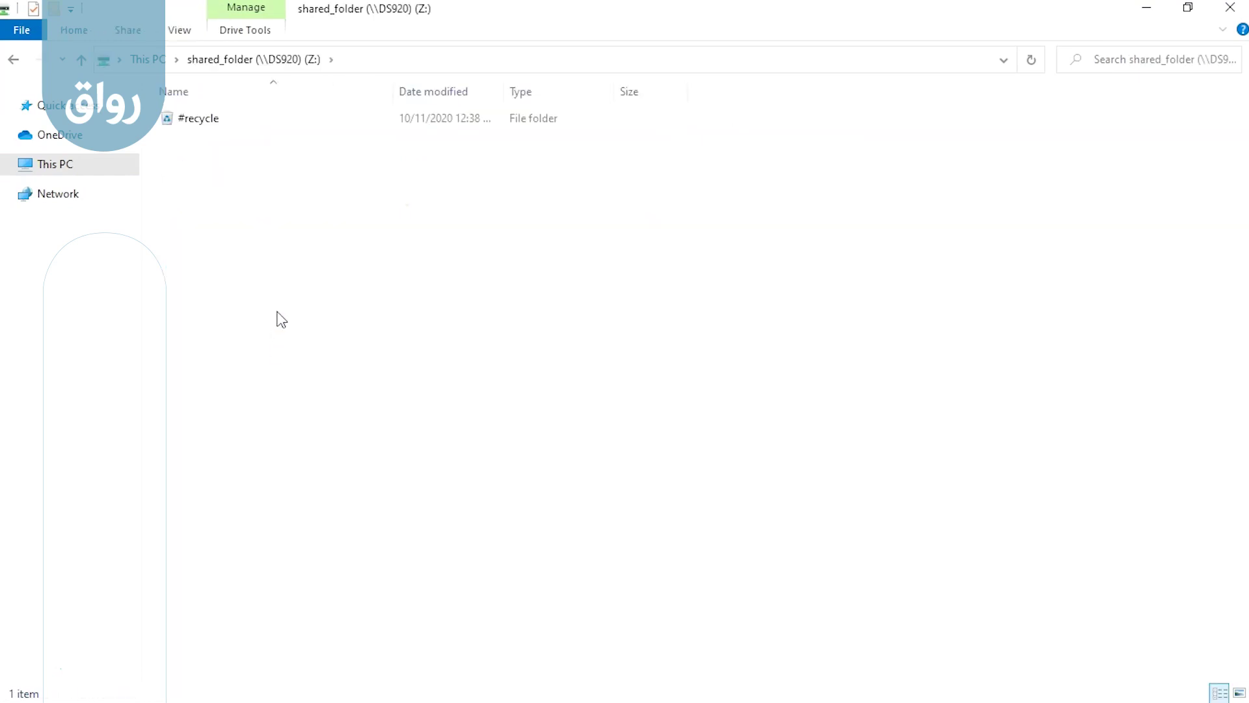
{"action": "right_click", "coordinate": [281, 189]}
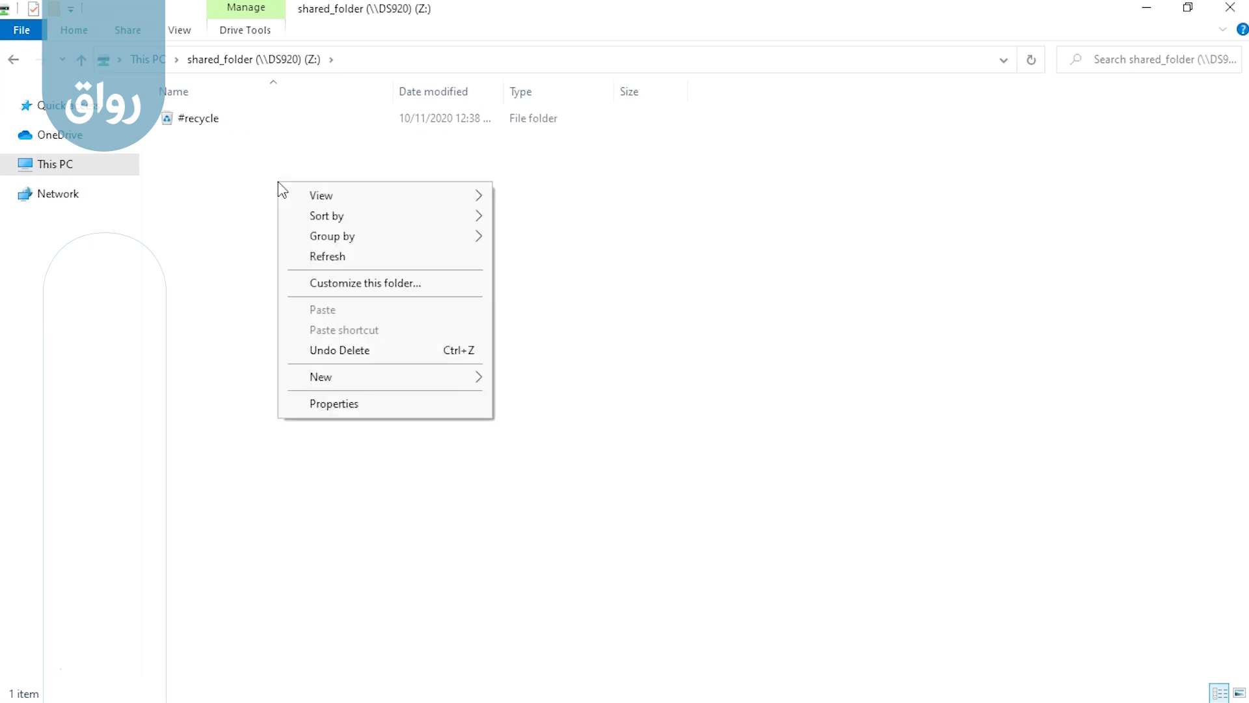
{"action": "mouse_move", "coordinate": [426, 376]}
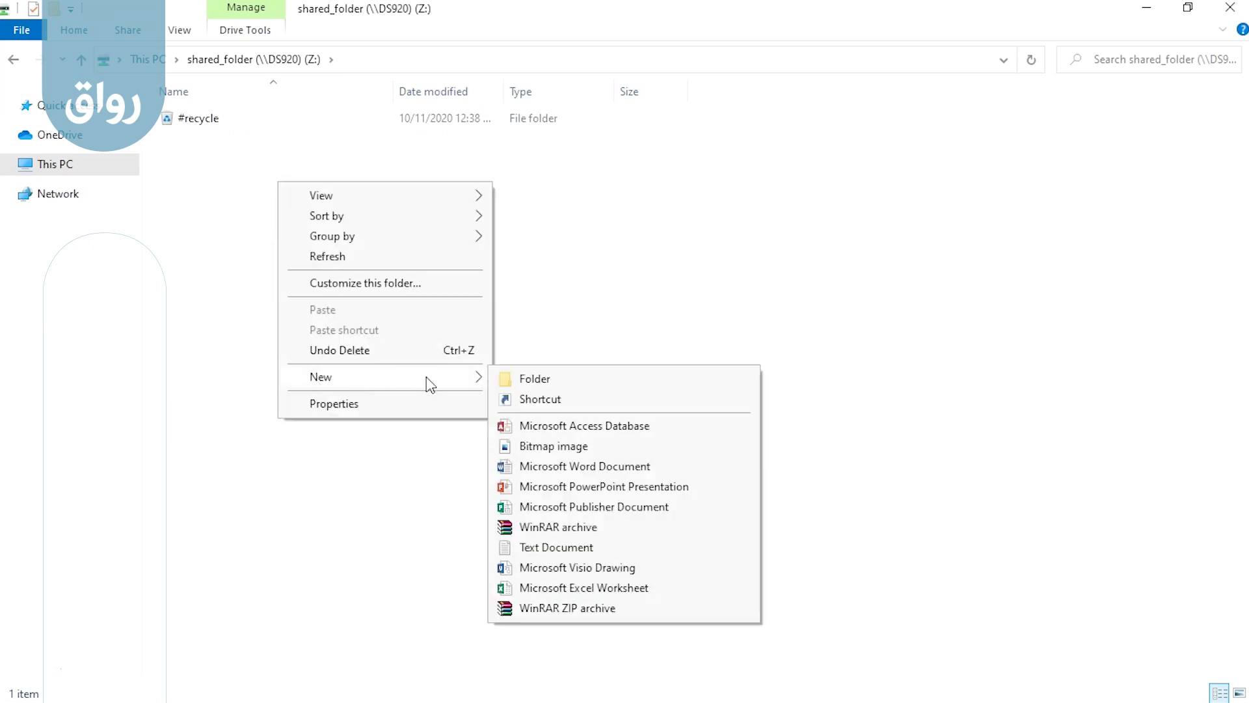
{"action": "left_click", "coordinate": [524, 466]}
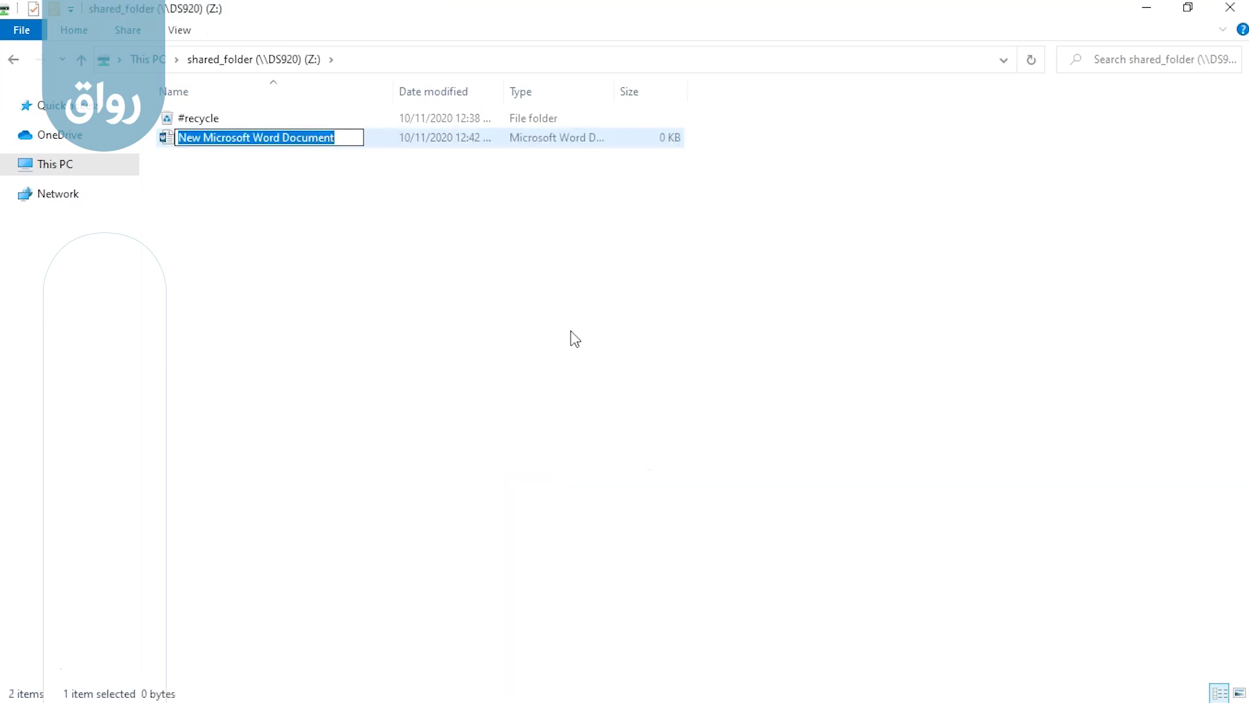
{"action": "type", "text": "fir"}
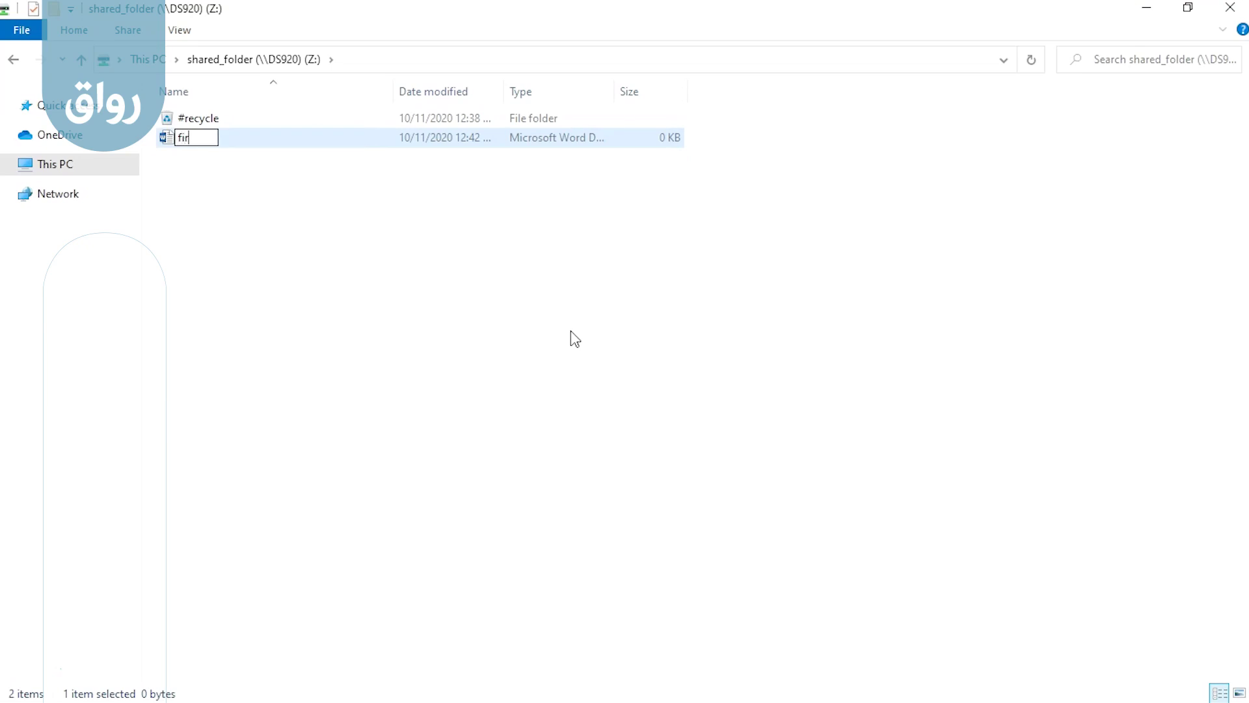
{"action": "type", "text": "st_file"}
{"action": "key", "text": "Return"}
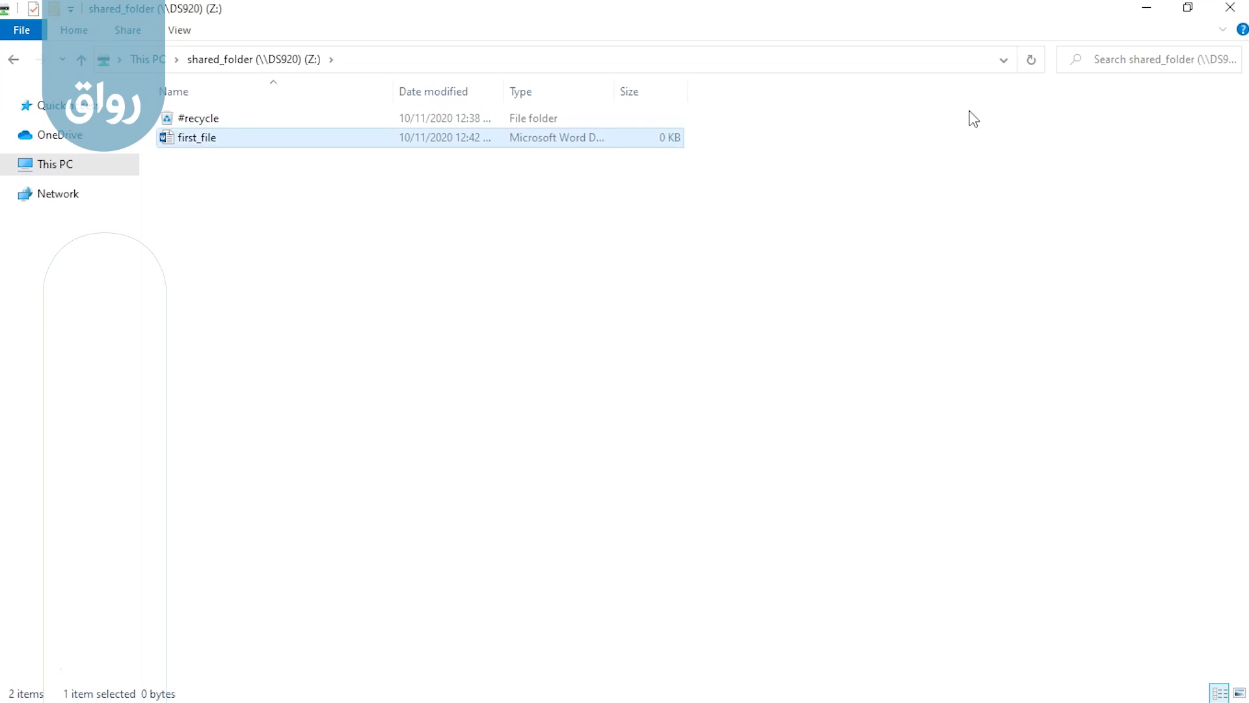
Switch to the NAS page in Chrome and expand the details of shared_folder in Control Panel
{"action": "mouse_move", "coordinate": [384, 700]}
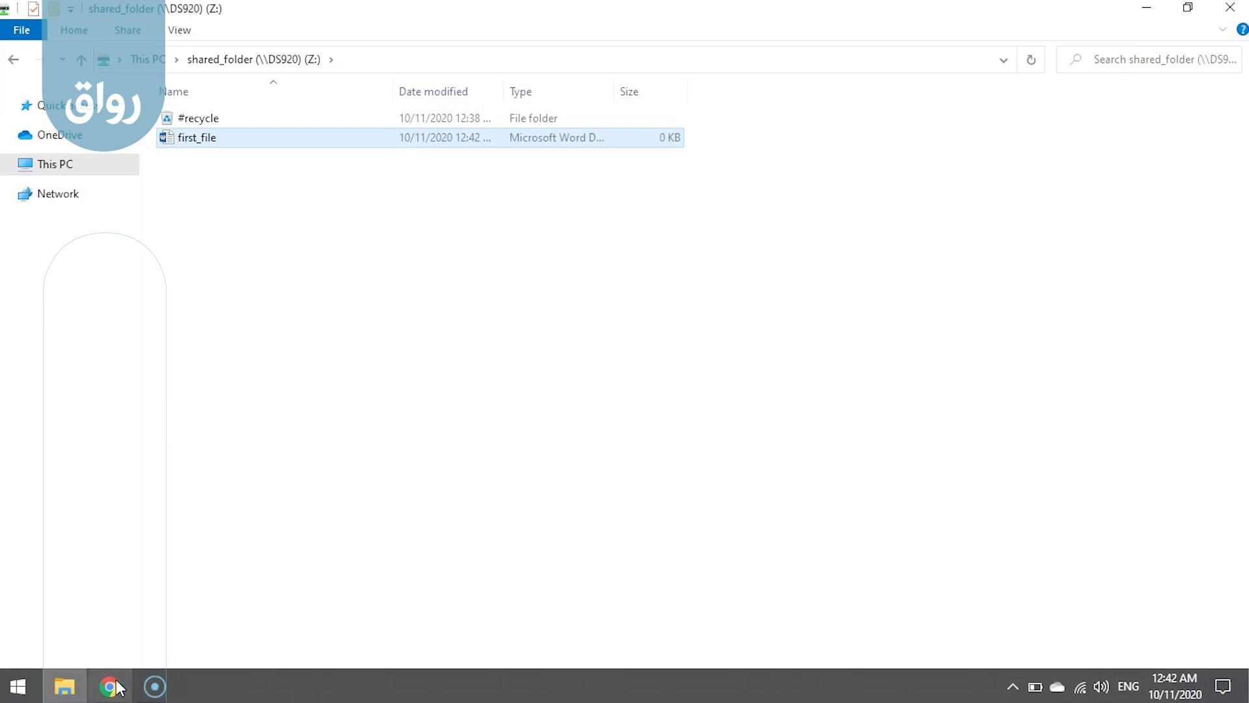
{"action": "left_click", "coordinate": [120, 690]}
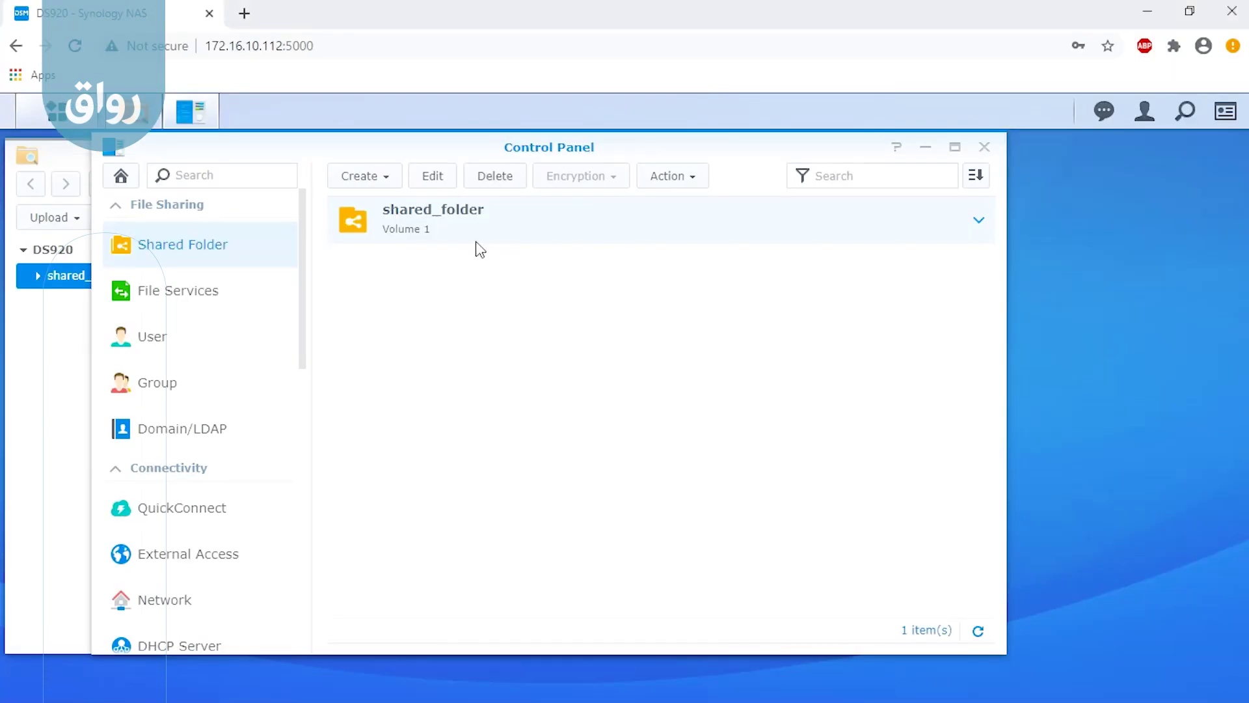
{"action": "left_click", "coordinate": [423, 221]}
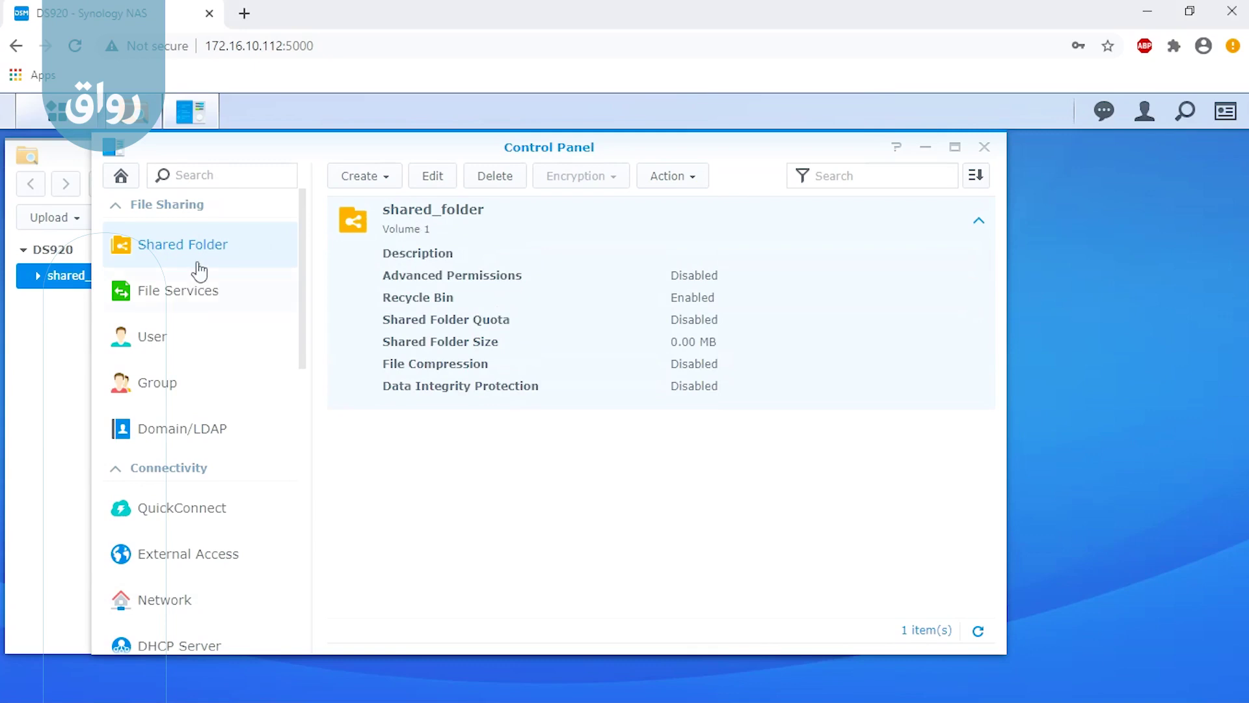
Open a new File Station window on shared_folder and compare its contents with the mapped drive in File Explorer
{"action": "left_click", "coordinate": [121, 125]}
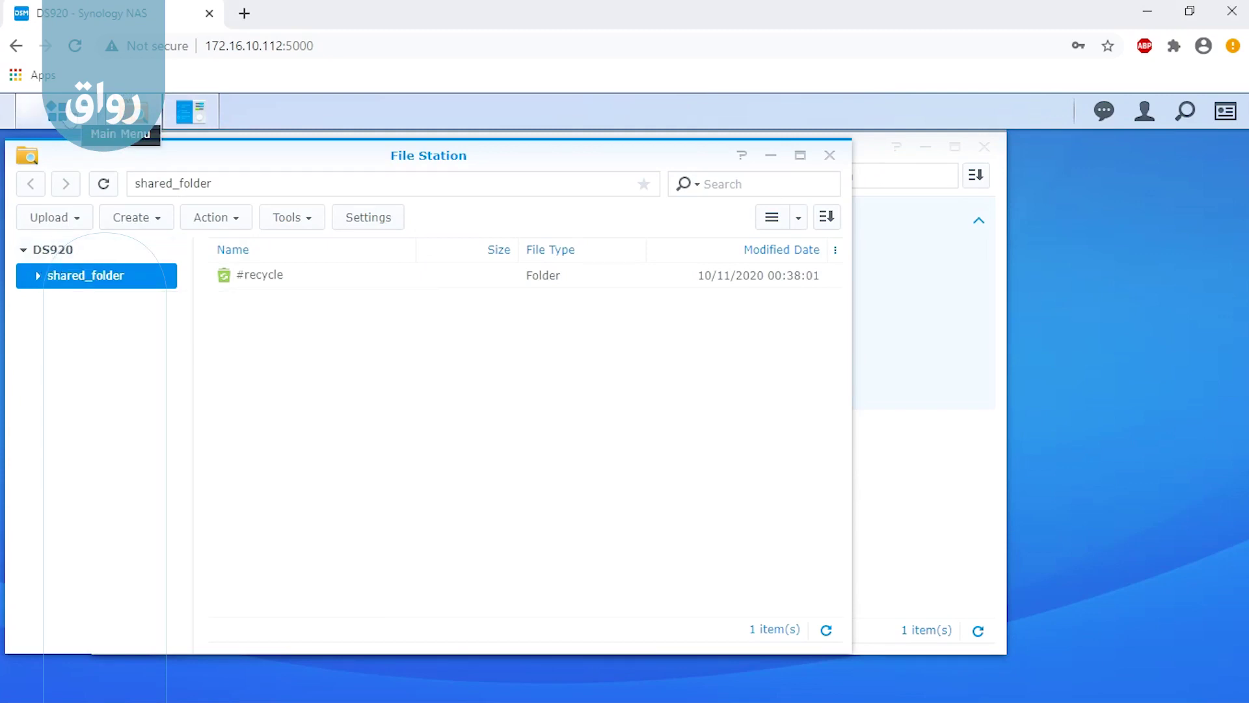
{"action": "left_click", "coordinate": [58, 111]}
{"action": "left_click", "coordinate": [91, 111]}
{"action": "left_click", "coordinate": [91, 110]}
{"action": "left_click", "coordinate": [449, 264]}
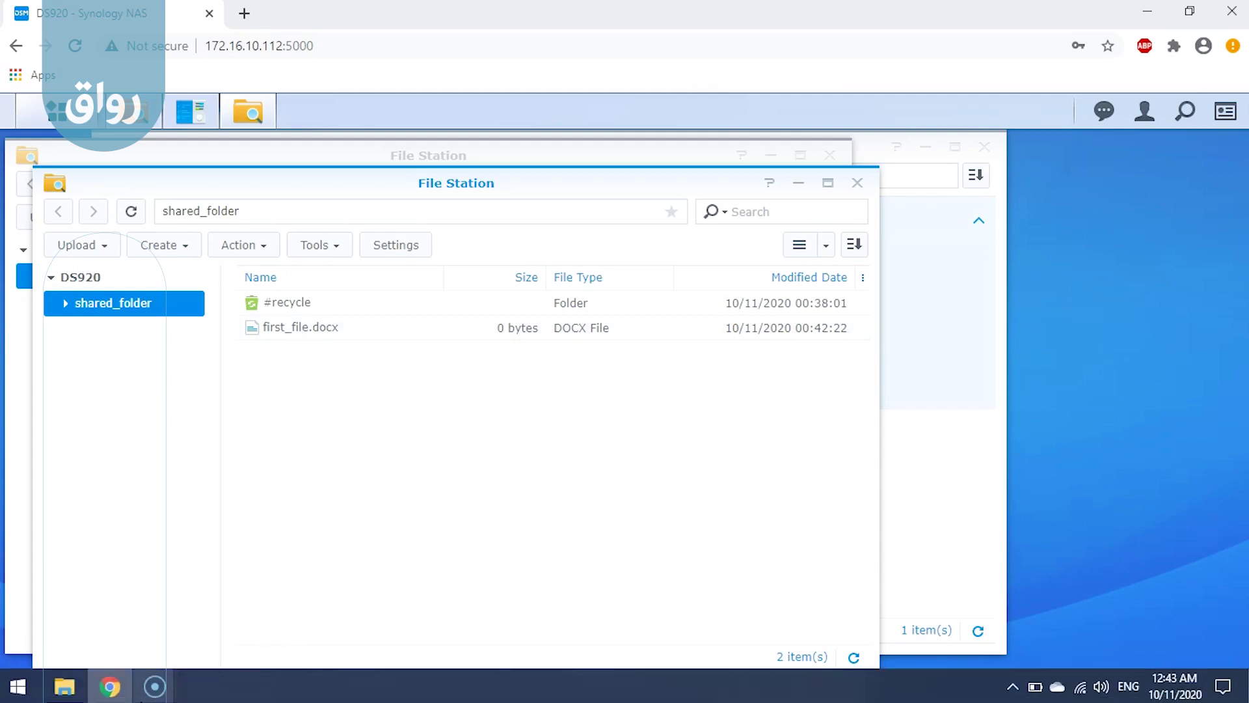
{"action": "left_click", "coordinate": [71, 686]}
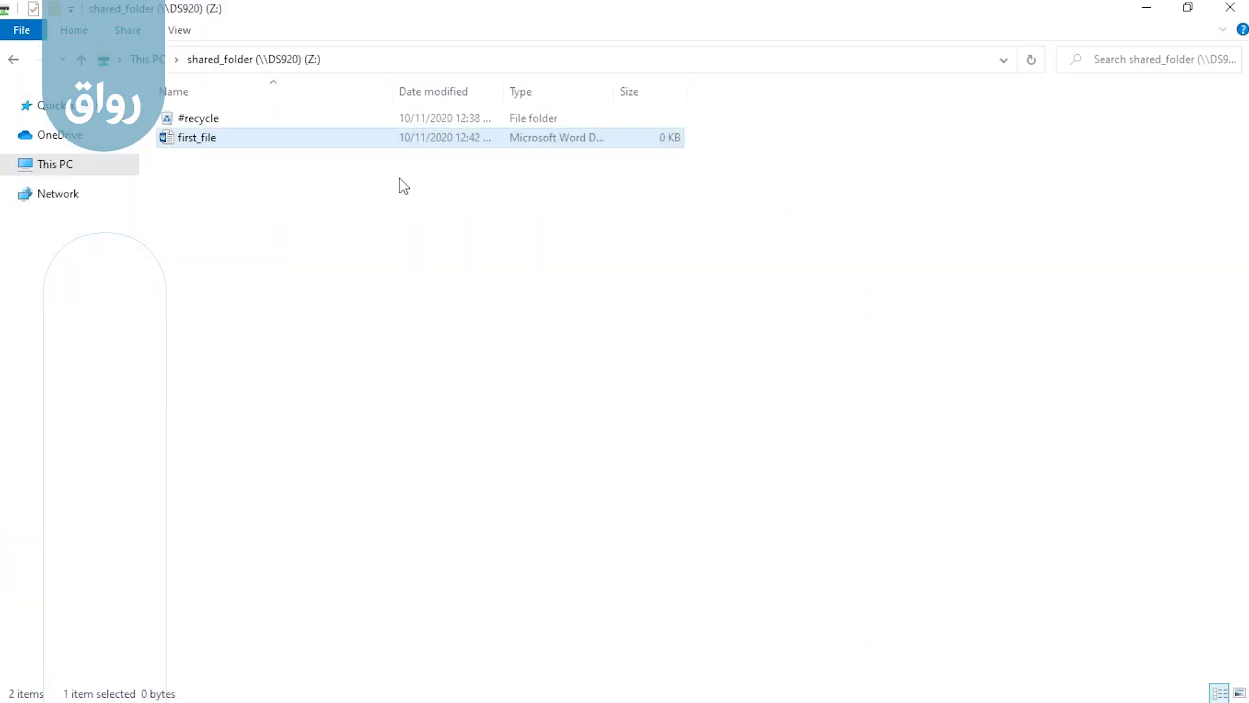
{"action": "left_click", "coordinate": [126, 686]}
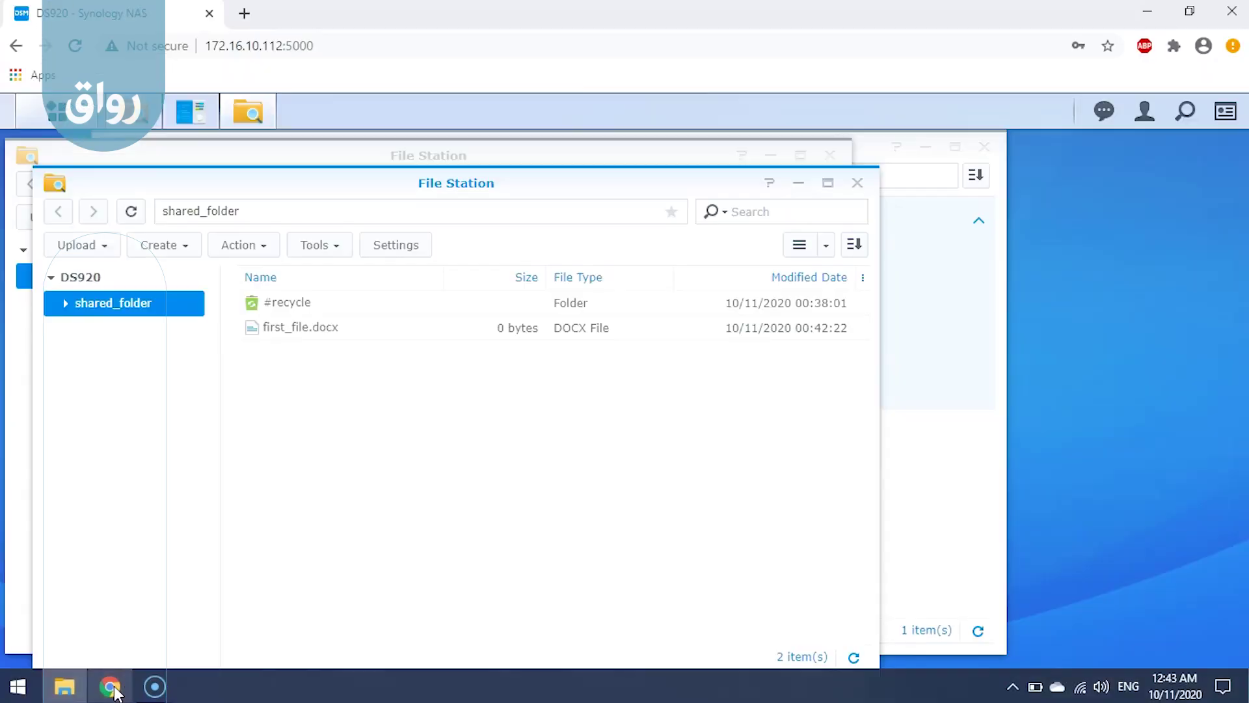